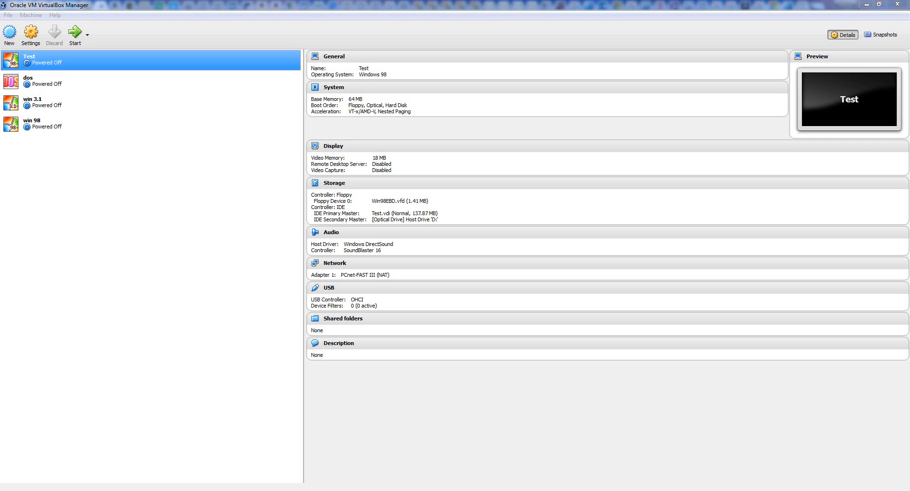
- Create a new Windows 98 VM named 'Win98 Test' with 64 MB memory and a new virtual hard disk
left_click(113, 193)
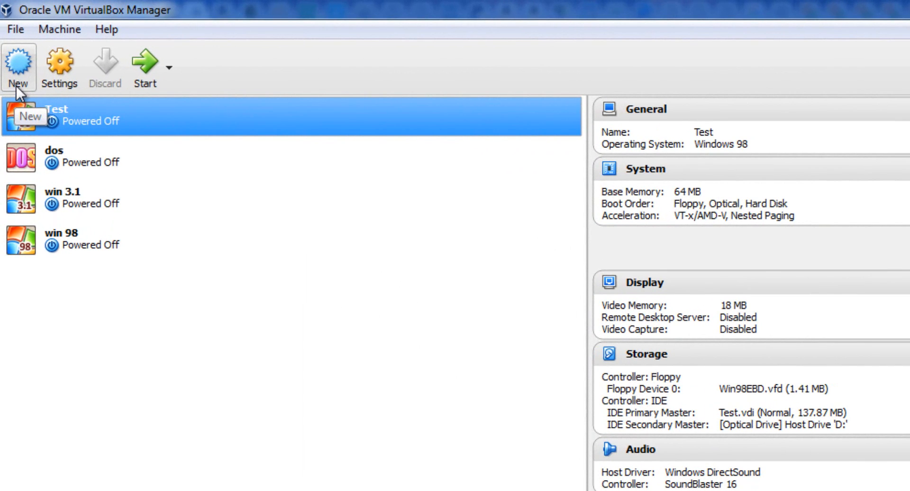
left_click(16, 88)
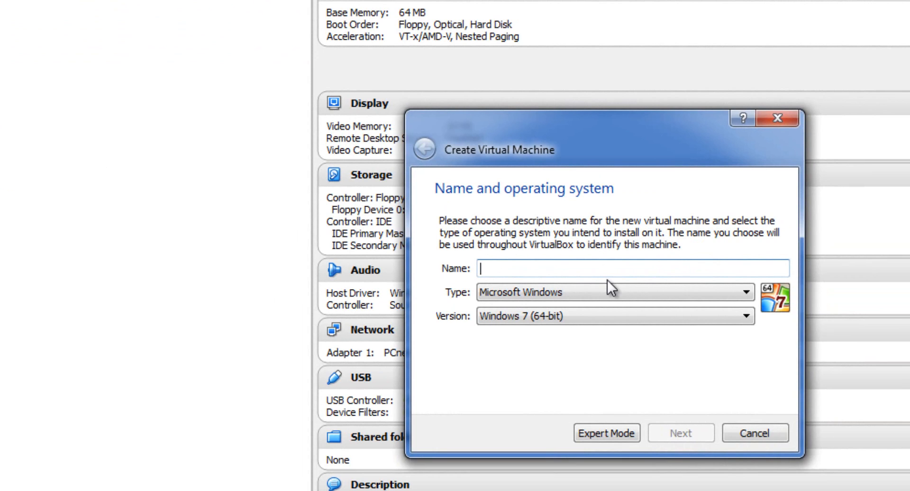
type("Win98")
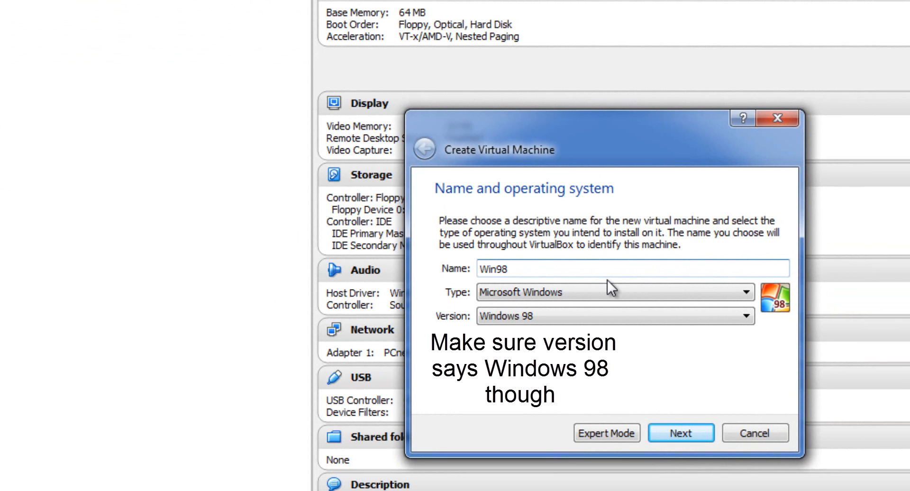
type(" Test")
key("Return")
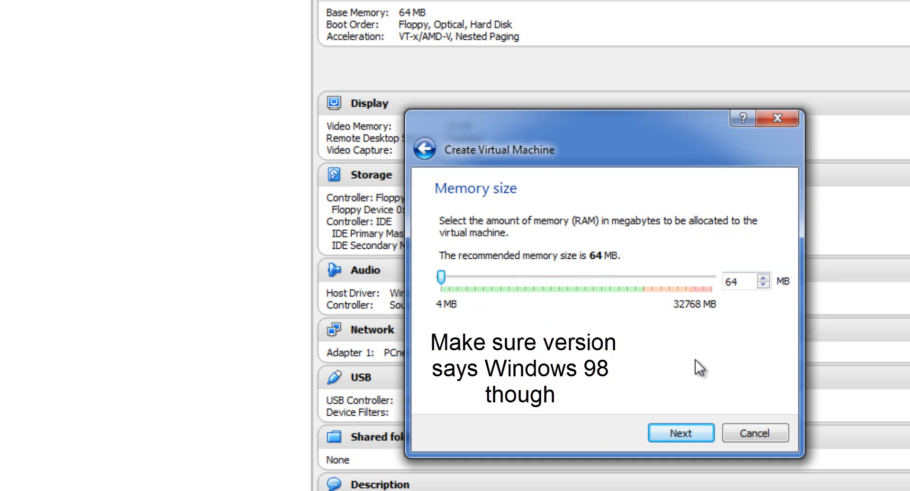
left_click(691, 436)
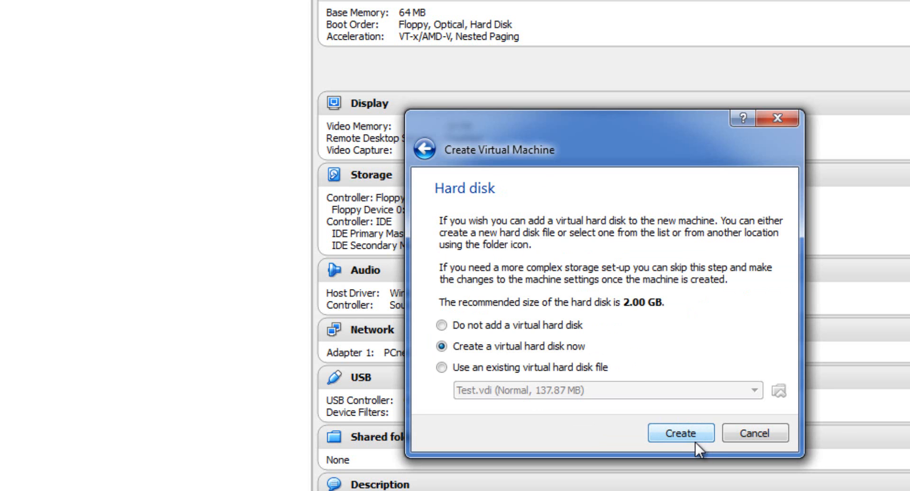
left_click(695, 440)
- Keep the default disk type with dynamic allocation and size the disk to 1001.43 MB
left_click(705, 427)
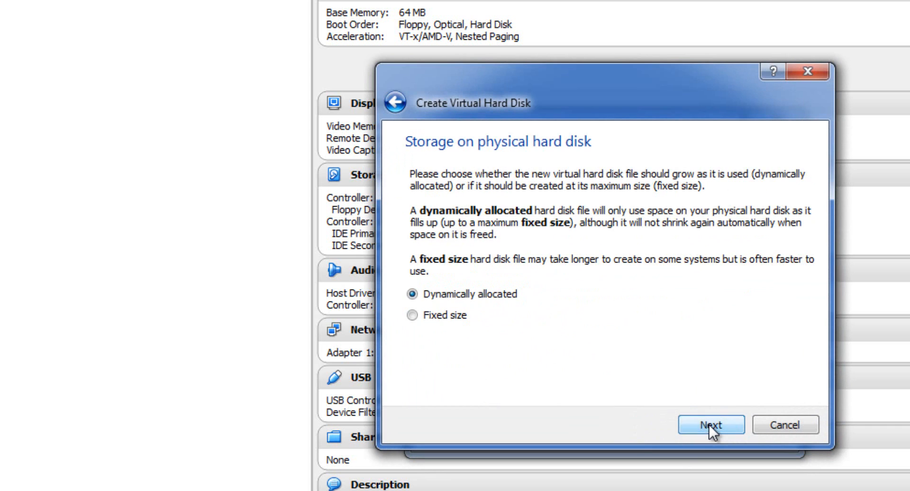
left_click(715, 426)
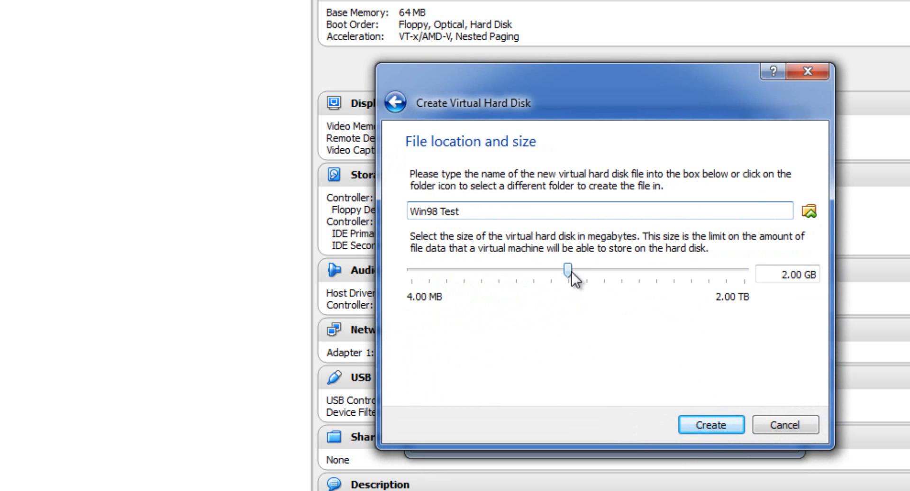
left_click_drag(571, 272, 550, 281)
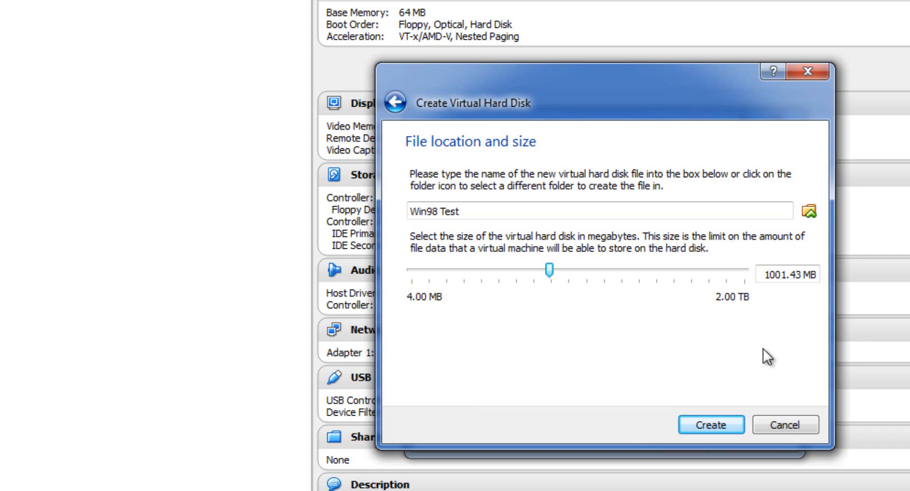
- Save the Win98 Test.vdi disk file in the win98testvddelete folder on drive E:
left_click(816, 209)
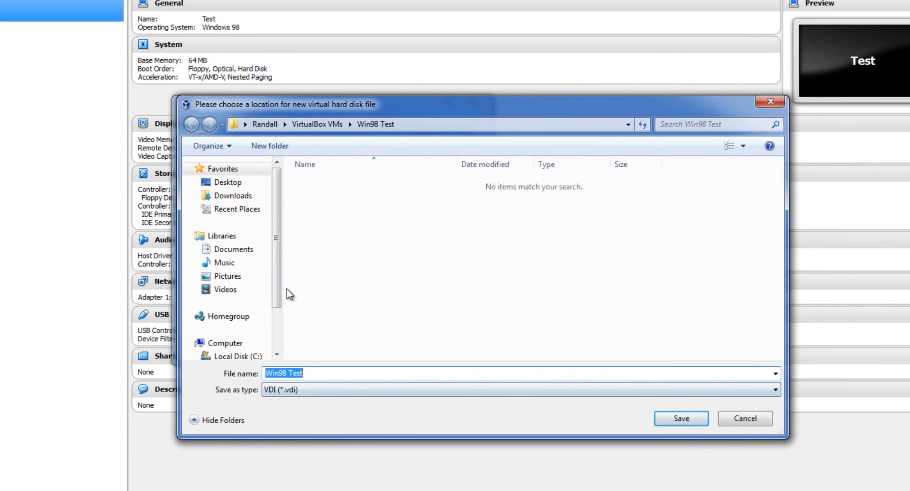
scroll(524, 361, "down", 1)
left_click(240, 337)
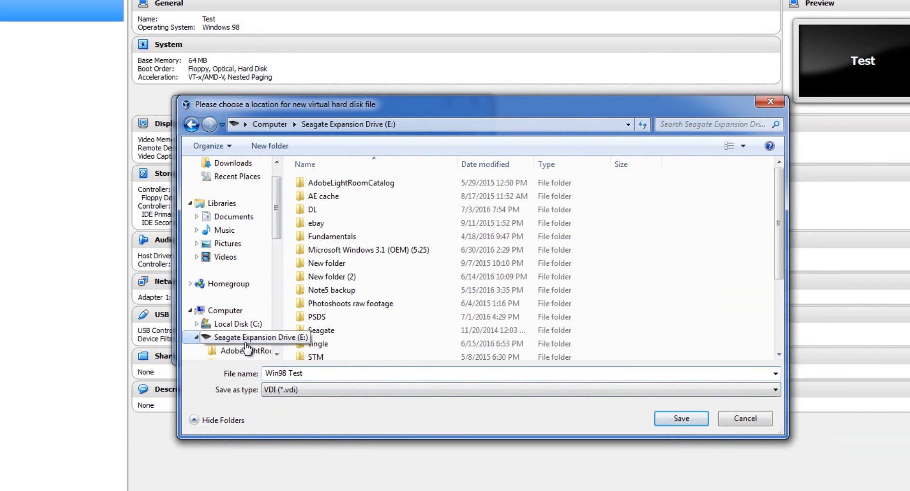
scroll(575, 318, "down", 3)
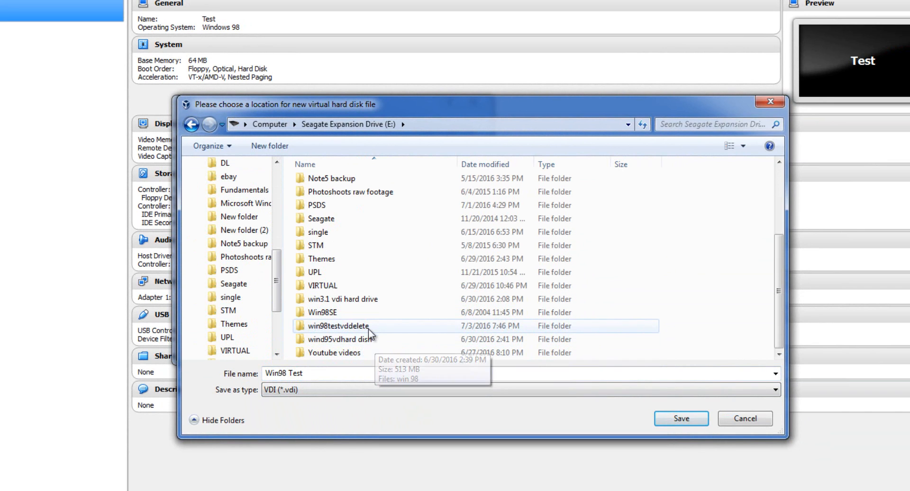
left_click(377, 326)
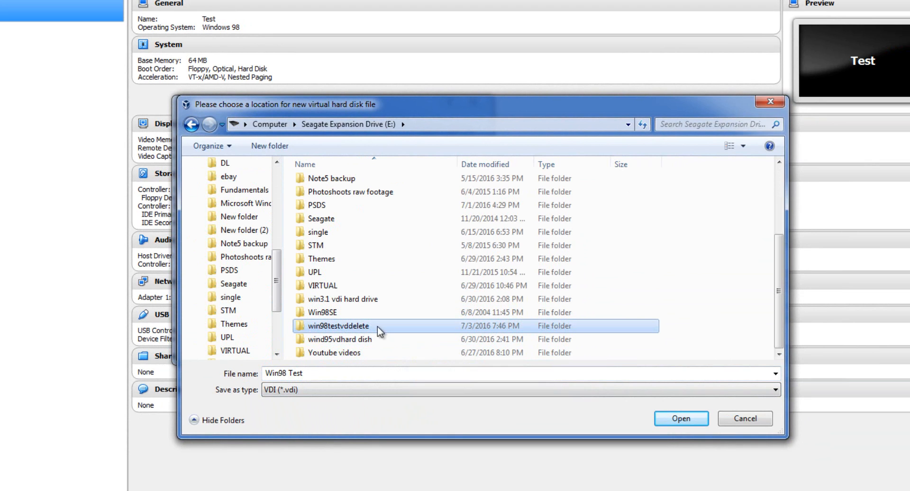
left_click(681, 418)
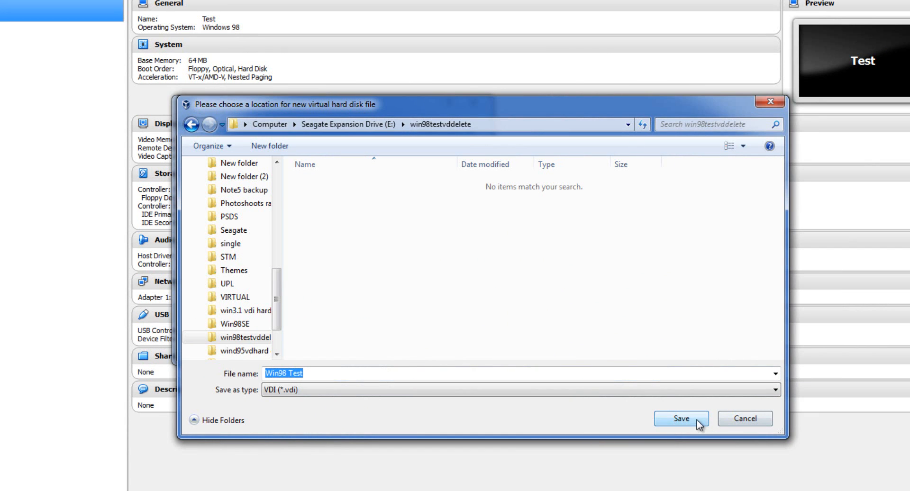
left_click(698, 421)
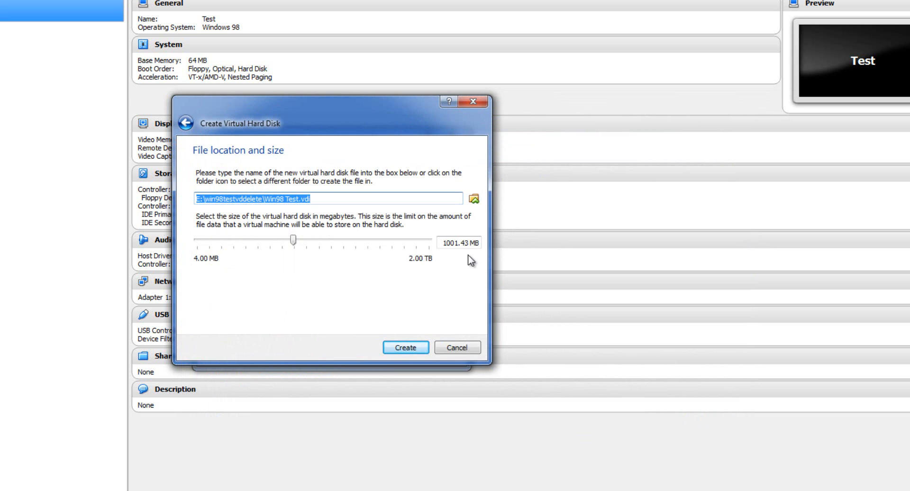
- Finish creating Win98 Test, then start it normally from host drive D:
left_click(411, 350)
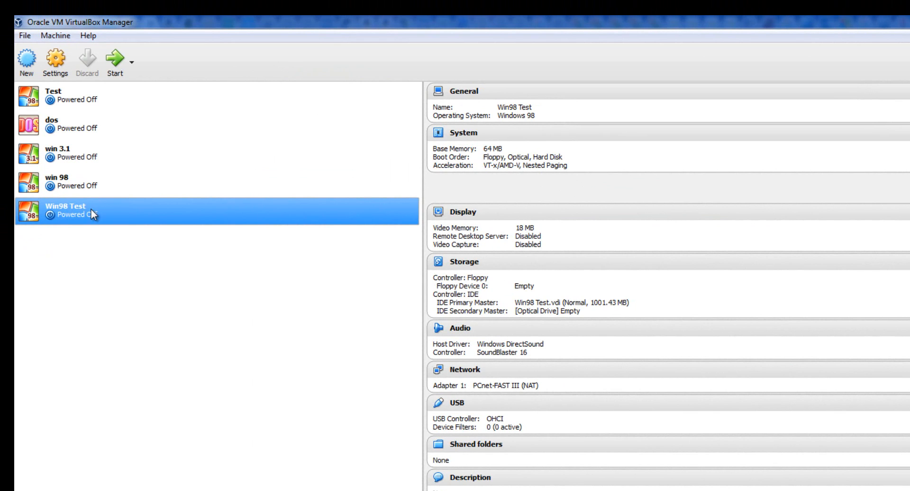
right_click(91, 209)
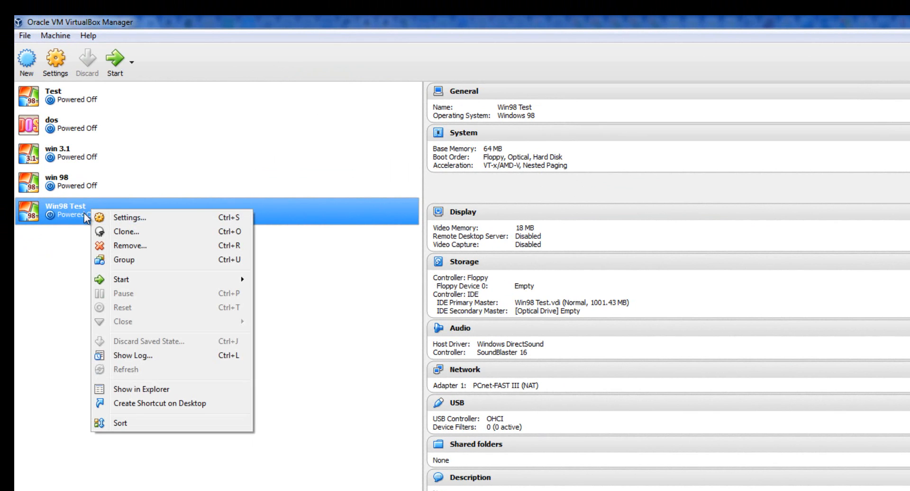
mouse_move(209, 280)
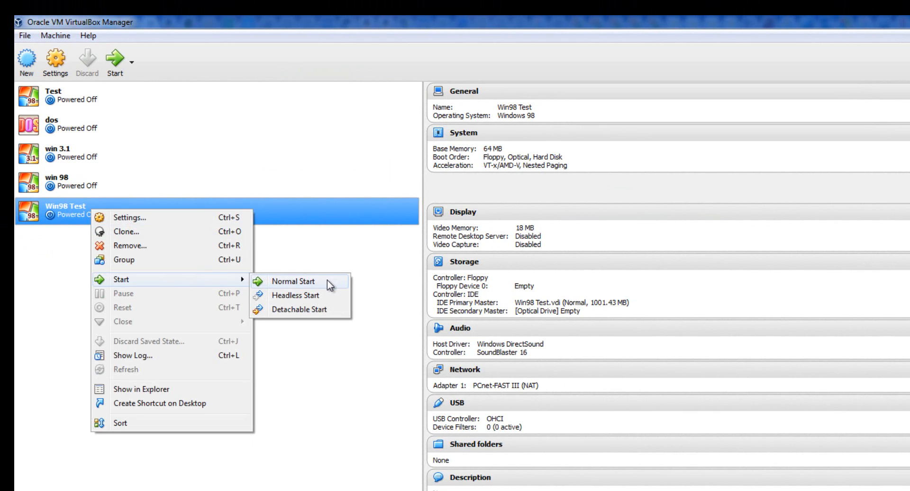
left_click(327, 280)
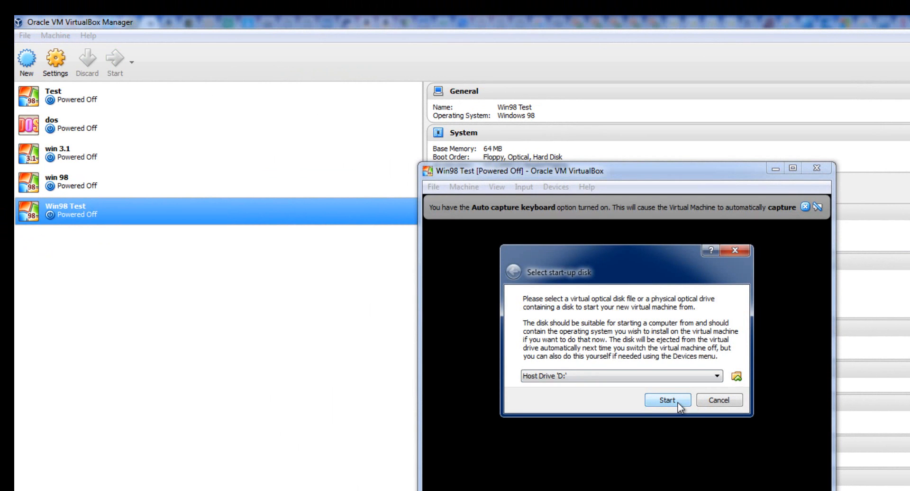
left_click(667, 401)
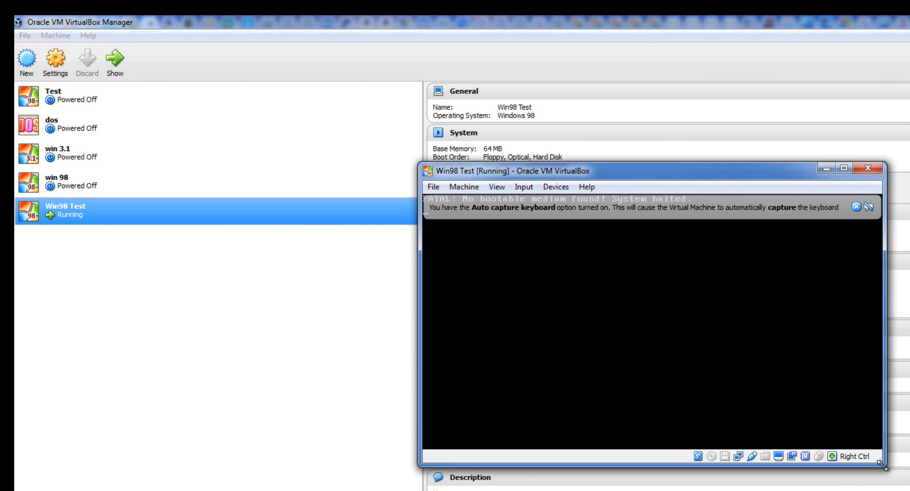
- Enlarge the VM window and load the Win98EBD.vfd floppy image
left_click_drag(882, 463, 909, 490)
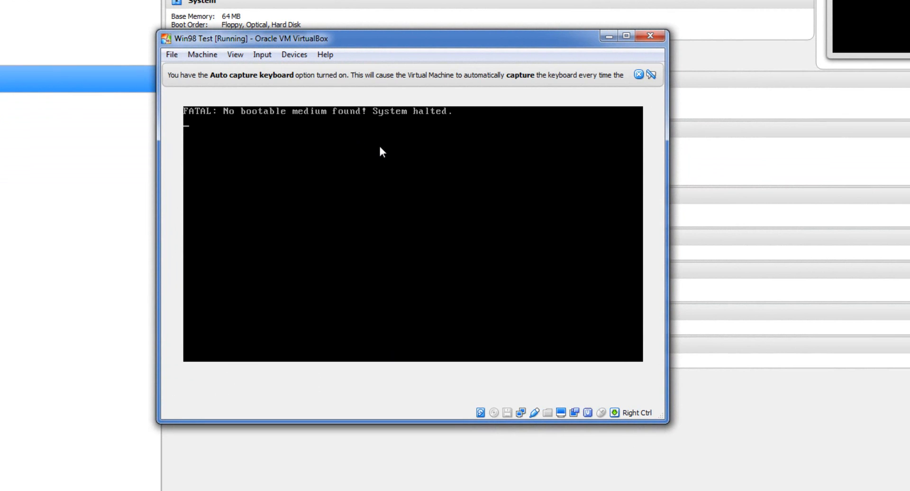
left_click(290, 55)
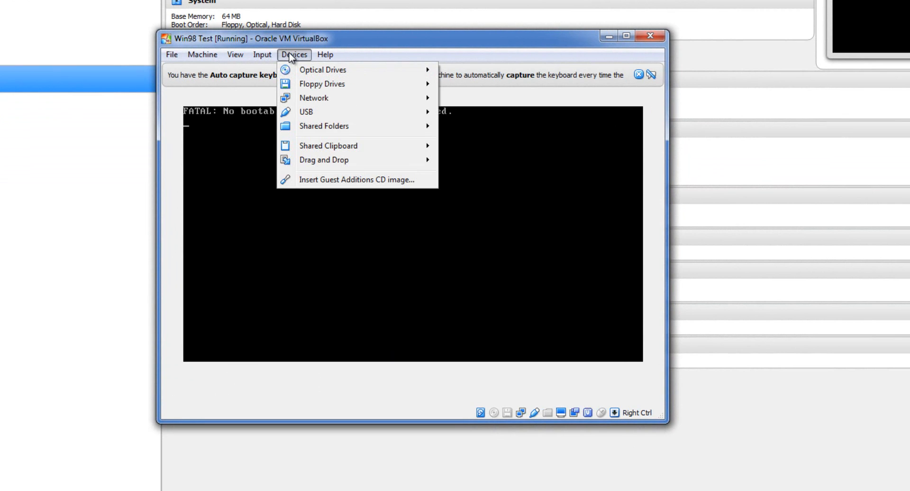
mouse_move(320, 86)
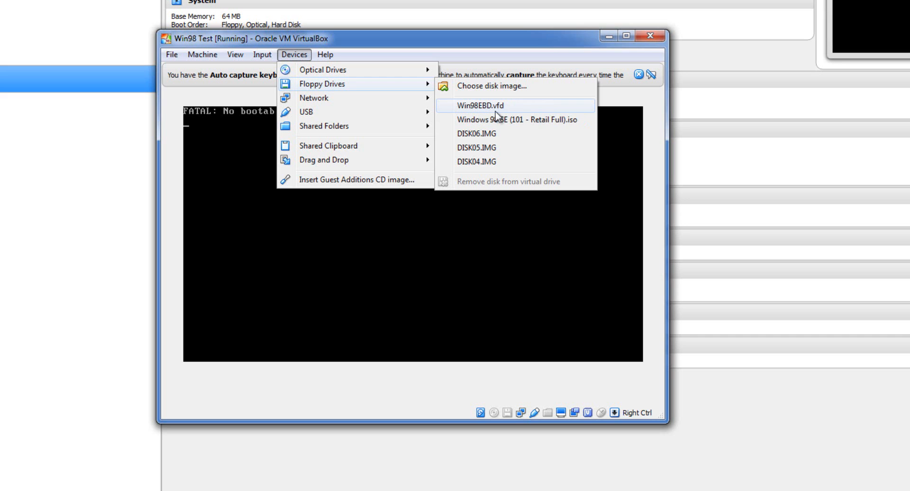
left_click(510, 108)
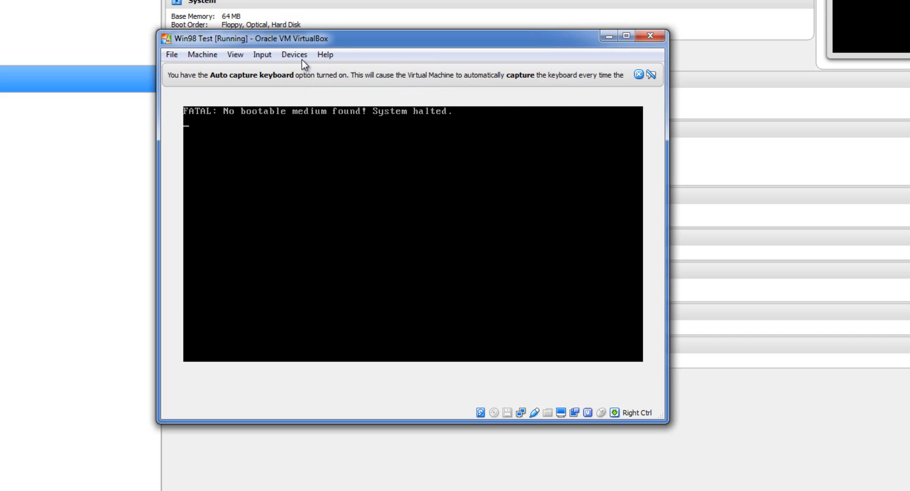
- Reset the Win98 Test machine so it reboots from the floppy
left_click(206, 55)
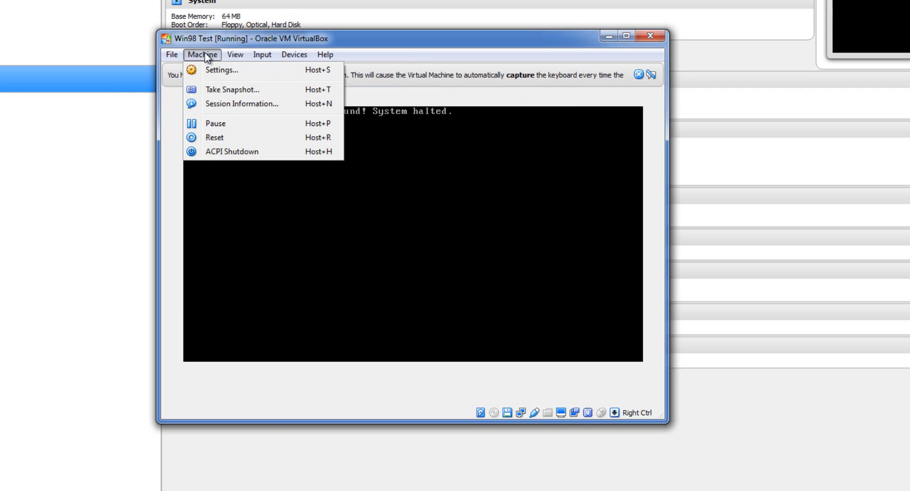
left_click(226, 137)
left_click(394, 273)
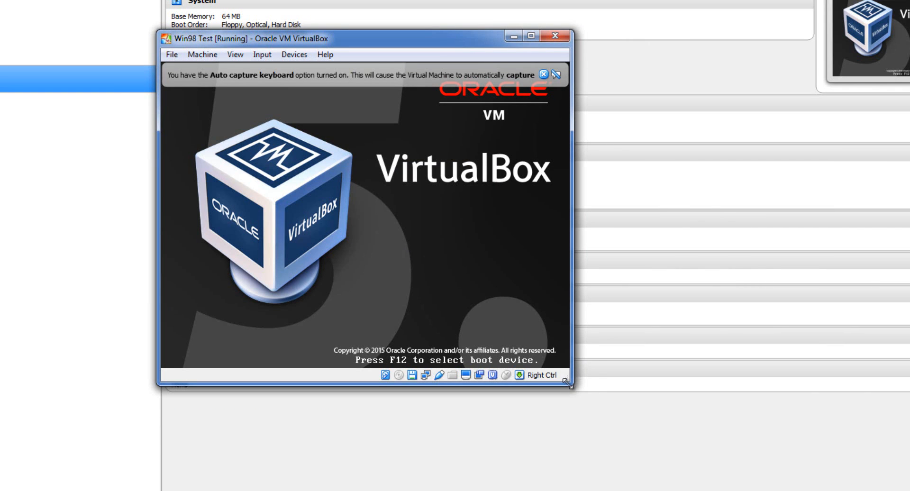
- Enlarge the VM window and pick Startup Menu option 2, without CD-ROM support
left_click_drag(567, 381, 695, 477)
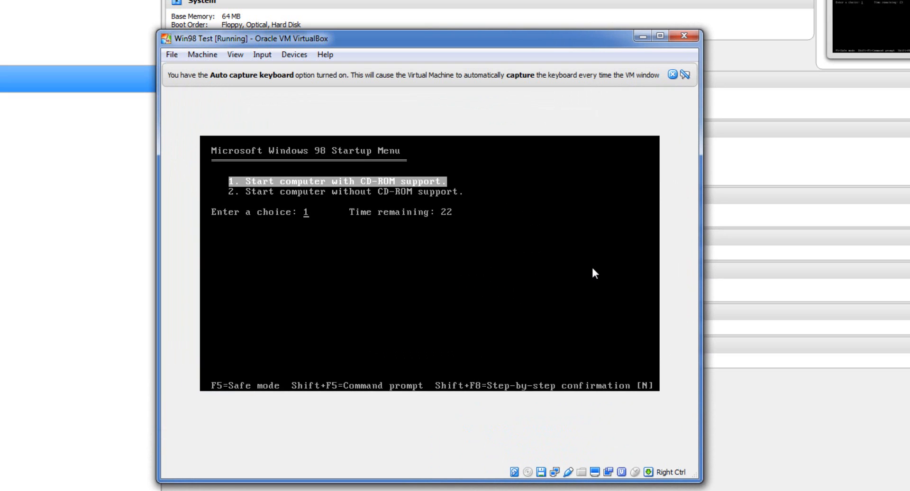
key("Down")
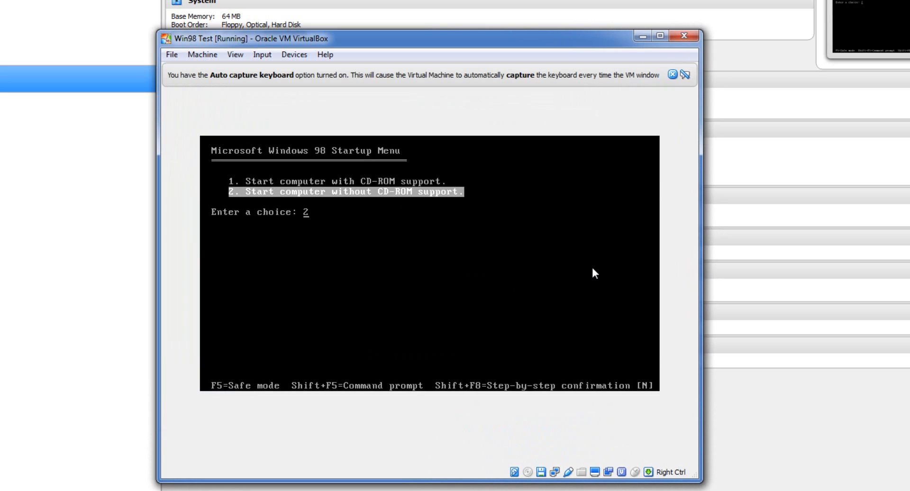
key("Return")
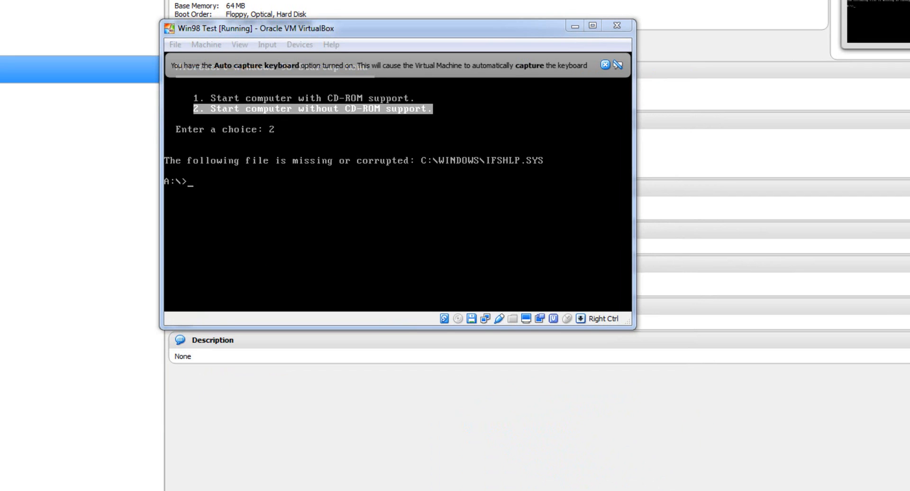
- Run fdisk at the A:\> prompt and enable large disk support
left_click(419, 238)
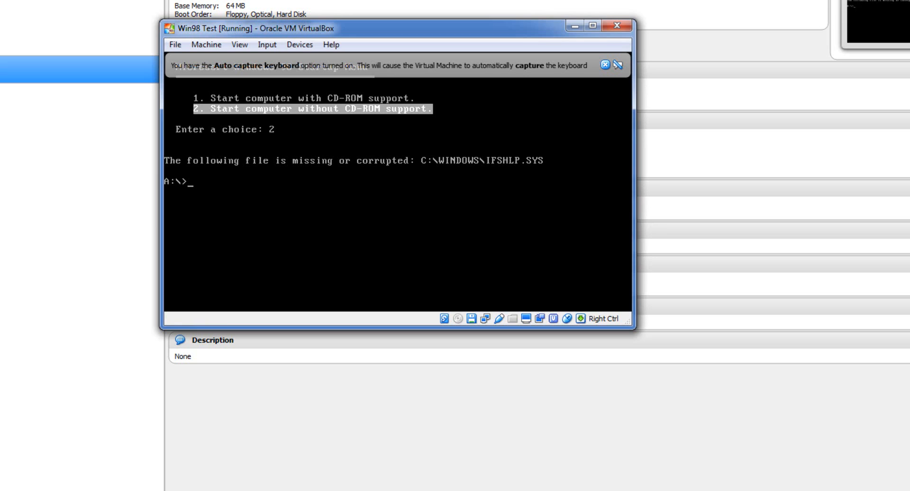
type("fids")
key("BackSpace")
key("BackSpace")
key("BackSpace")
type("disk")
key("Return")
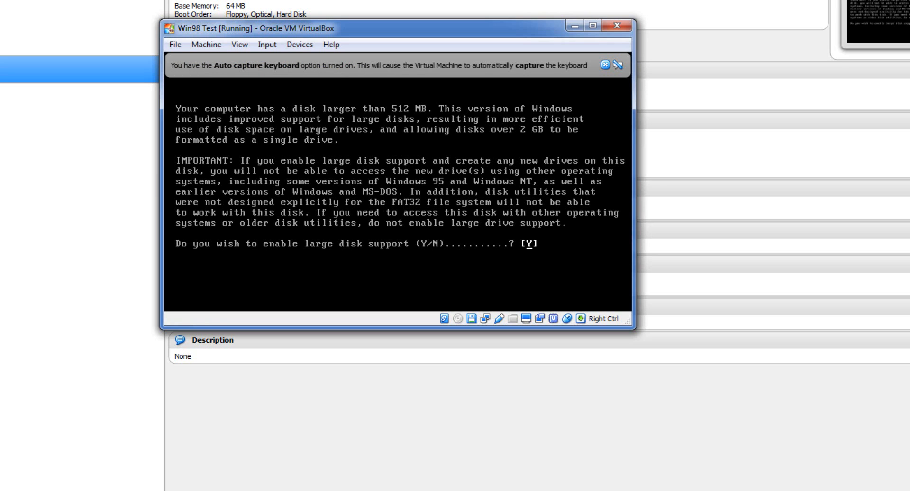
key("Return")
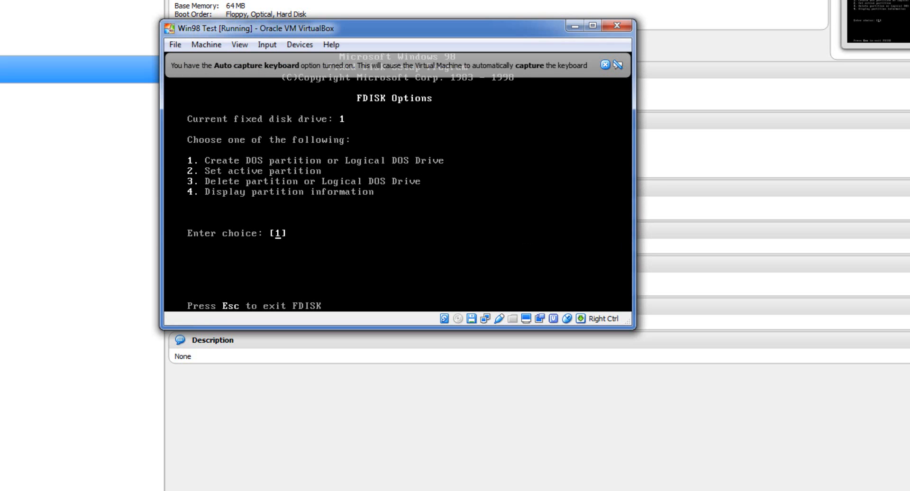
- Create one maximum-size active primary DOS partition, then restart to the CD-ROM boot choices
key("Return")
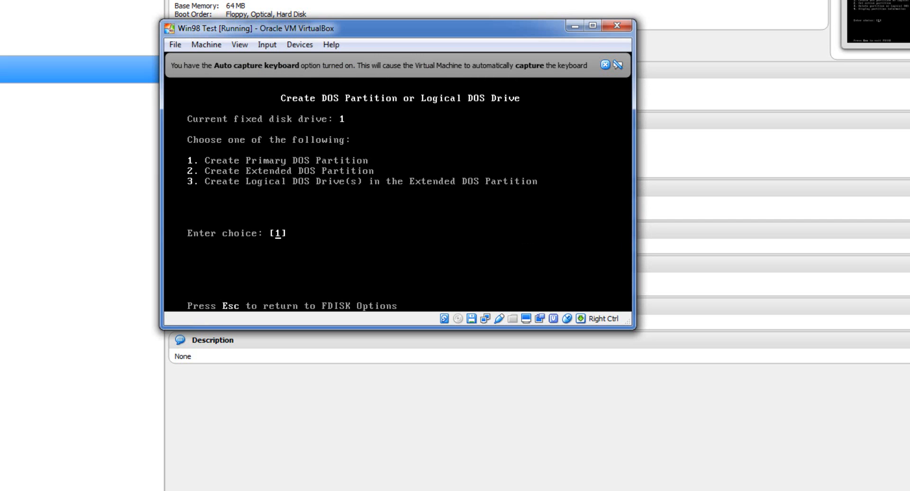
key("Return")
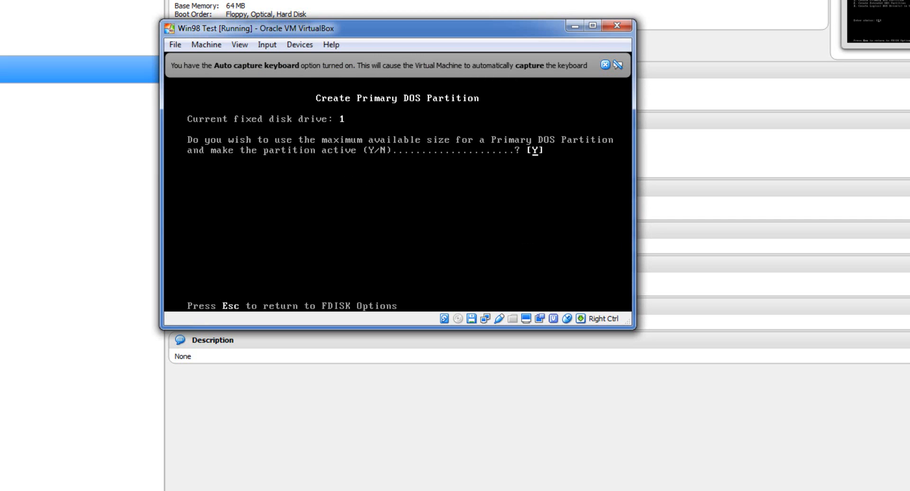
key("Return")
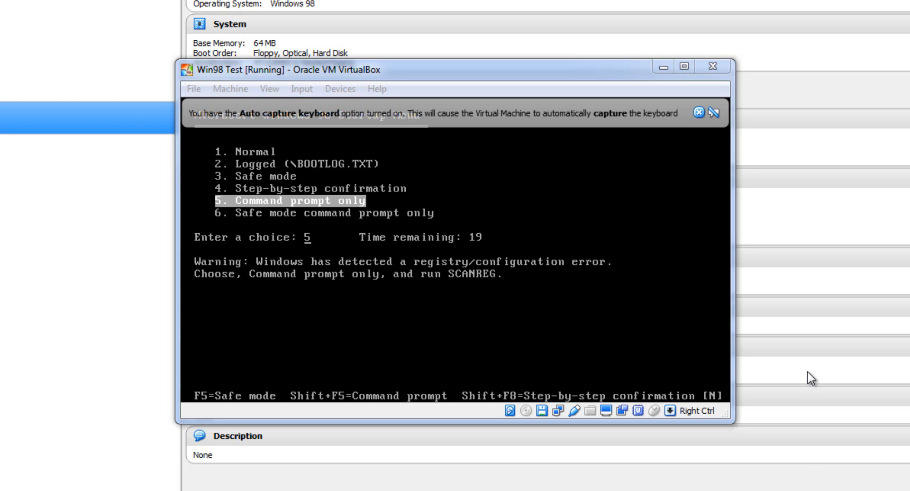
left_click(588, 318)
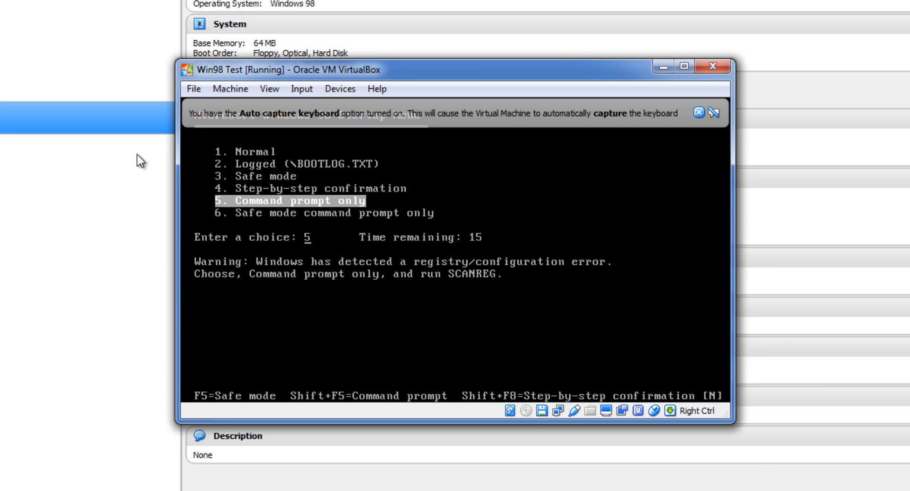
key("Return")
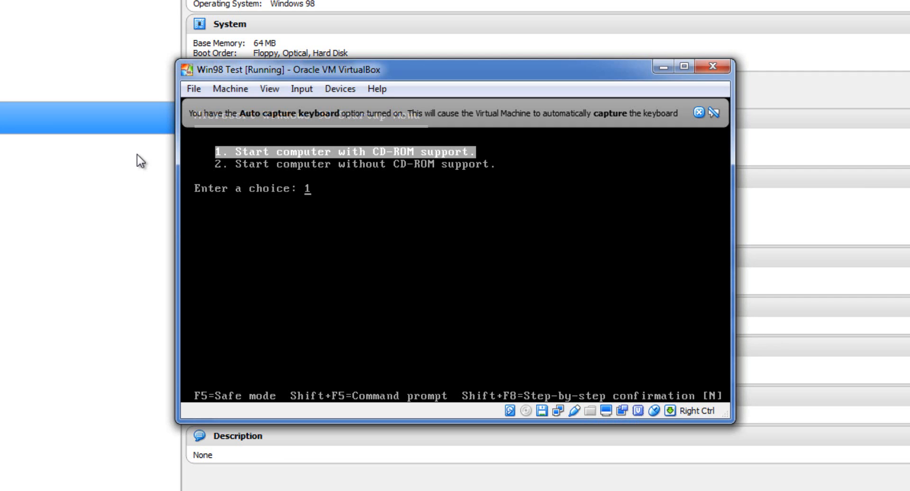
- Boot with CD-ROM support, answer F twice to the drive C errors, and enter format C:
key("Return")
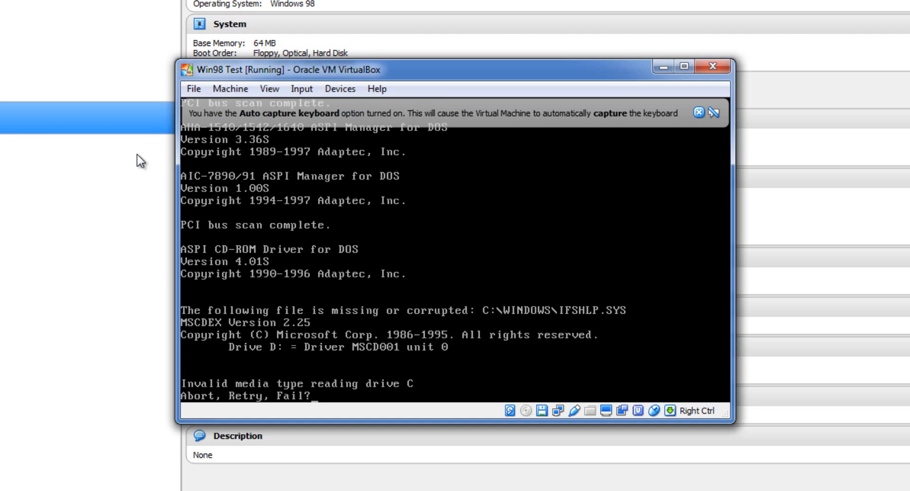
type("FF")
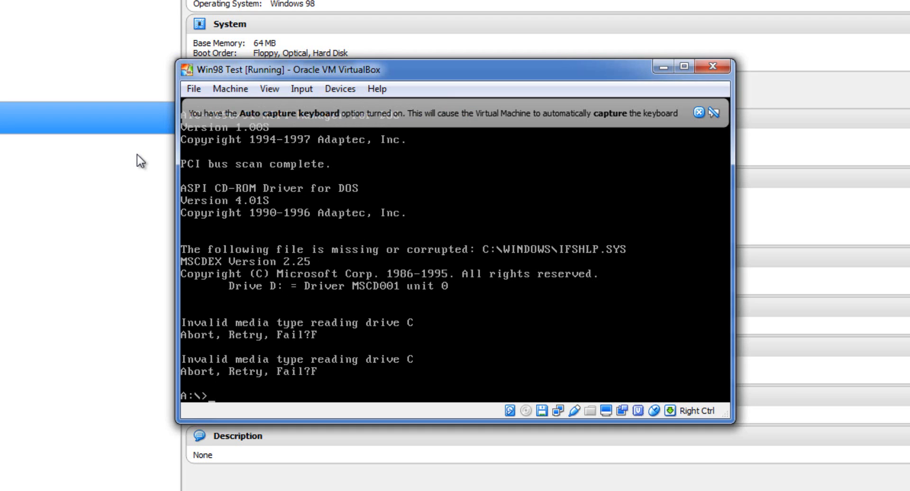
type("format C:")
- Confirm formatting drive C: with volume label 'hd', then release the VM's keyboard
key("Return")
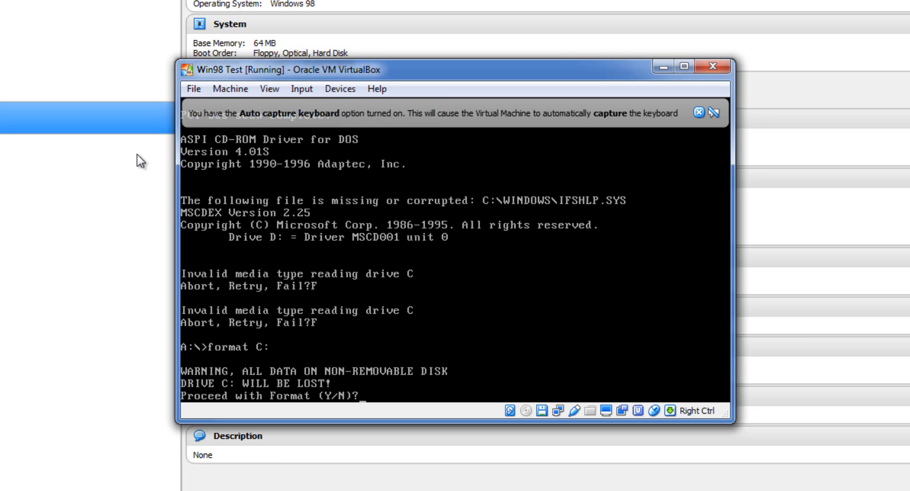
type("y")
key("Return")
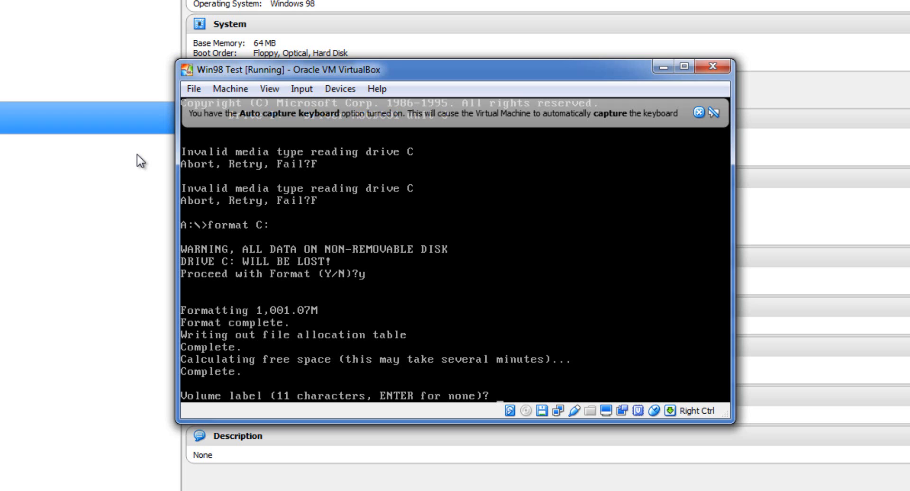
type("hd")
key("Return")
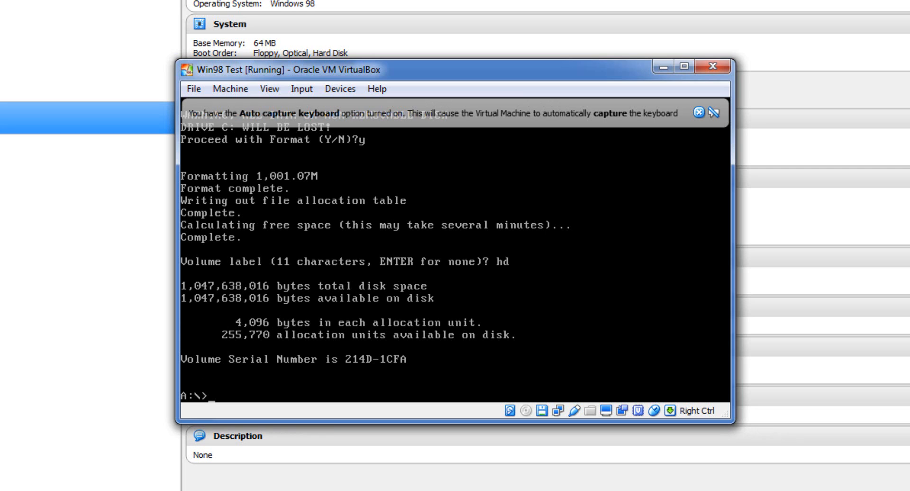
left_click(559, 490)
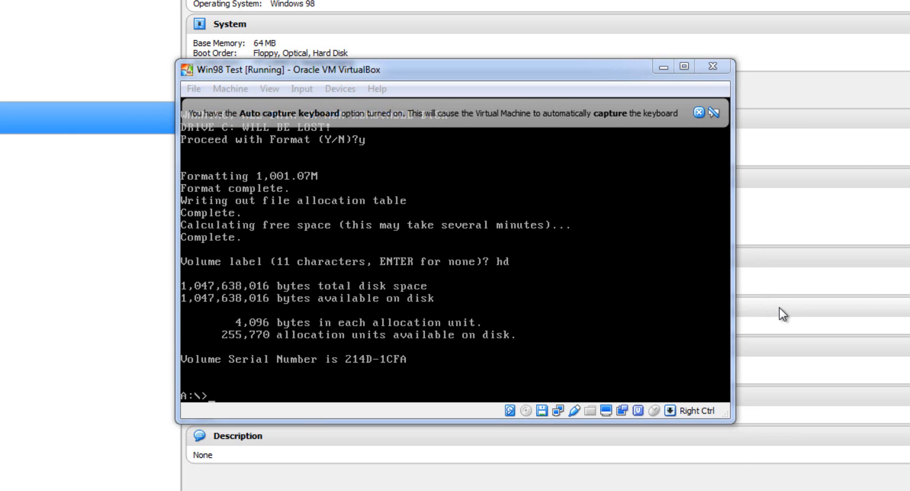
- Insert Windows 98 SE (101 - Retail Full).iso into the virtual optical drive
left_click(230, 89)
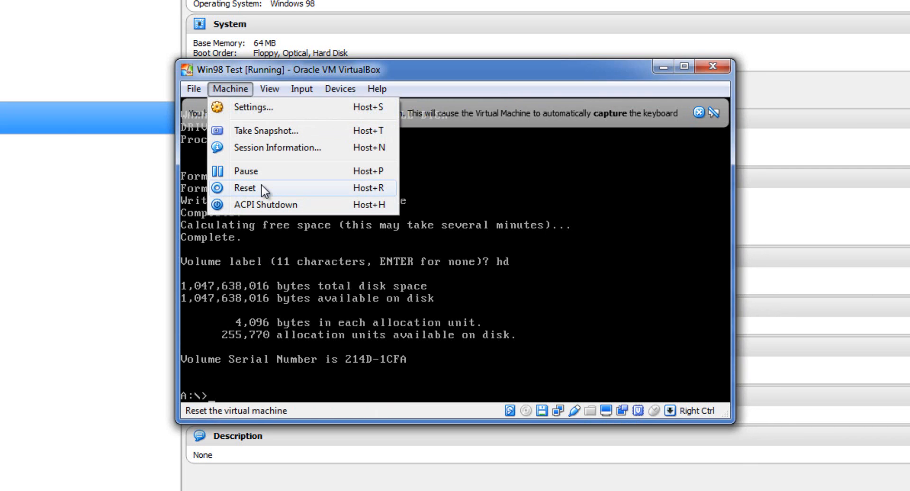
left_click(319, 189)
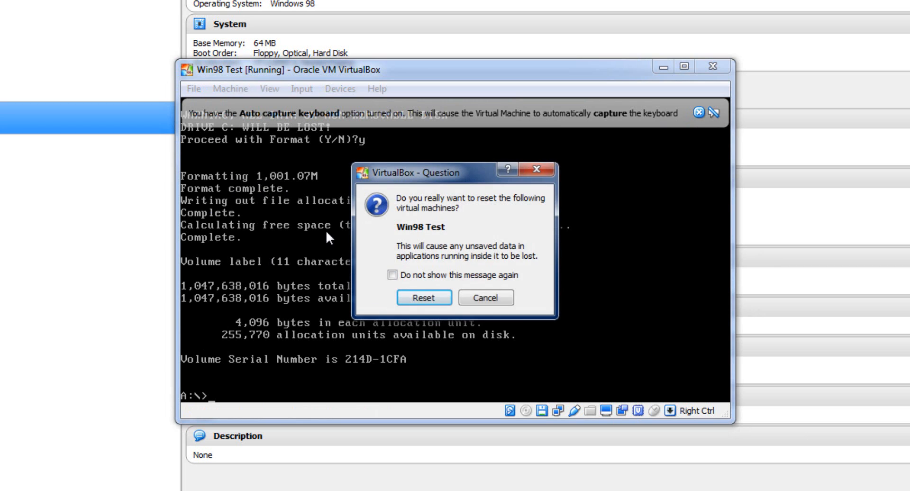
left_click(468, 302)
left_click(340, 89)
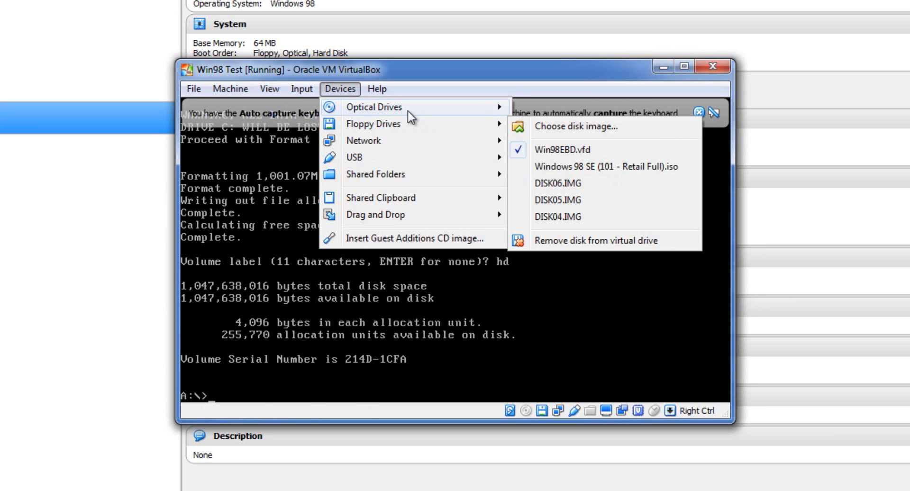
mouse_move(409, 116)
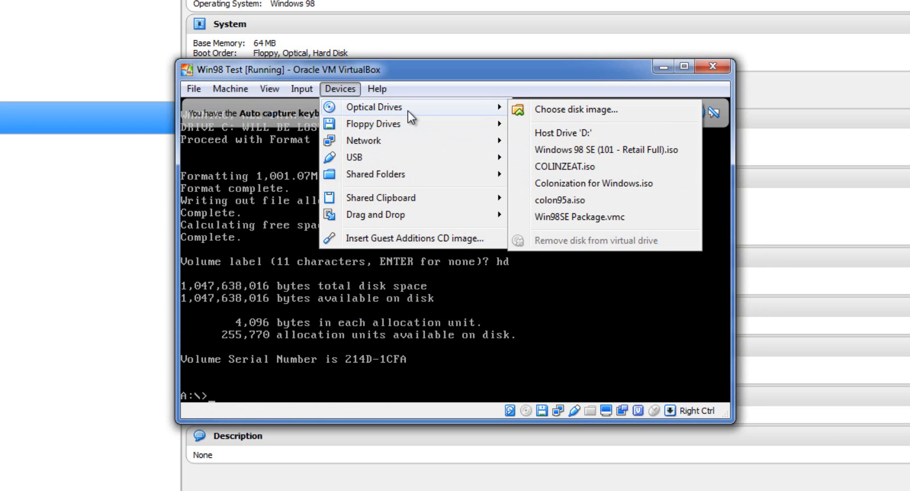
left_click(634, 151)
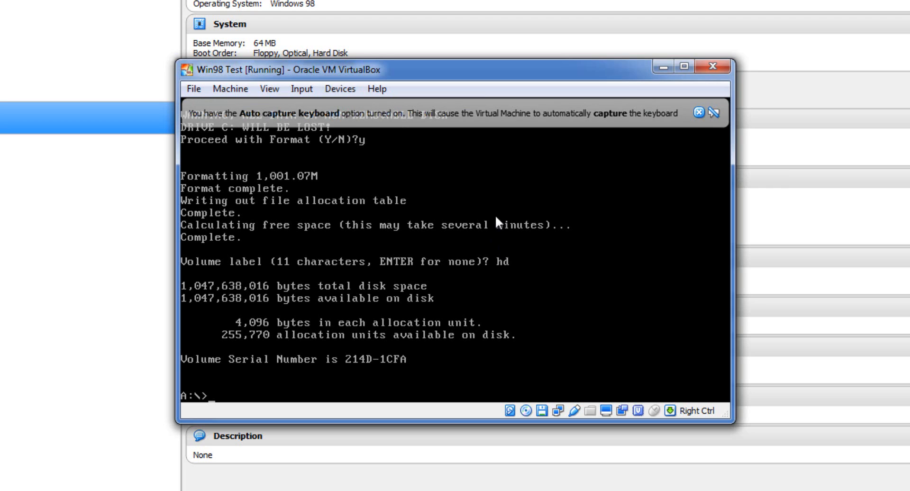
- Reset the Win98 Test machine to reboot with the ISO loaded
left_click(342, 88)
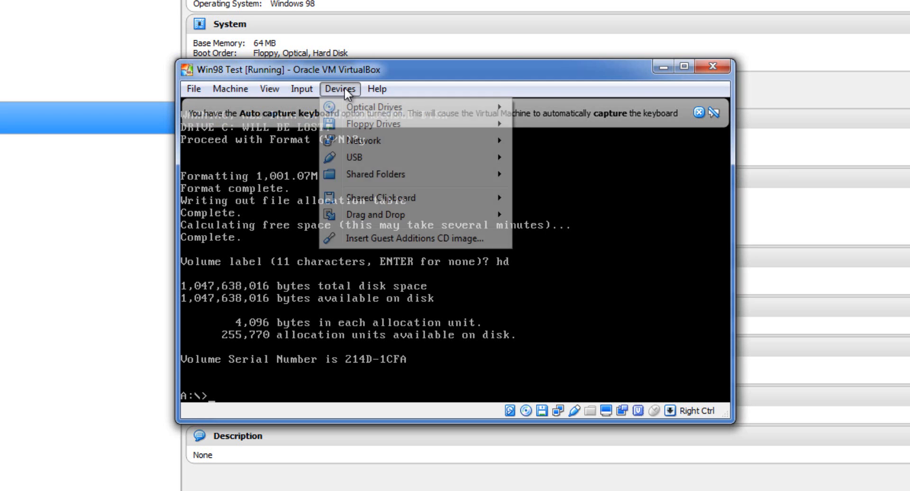
mouse_move(231, 88)
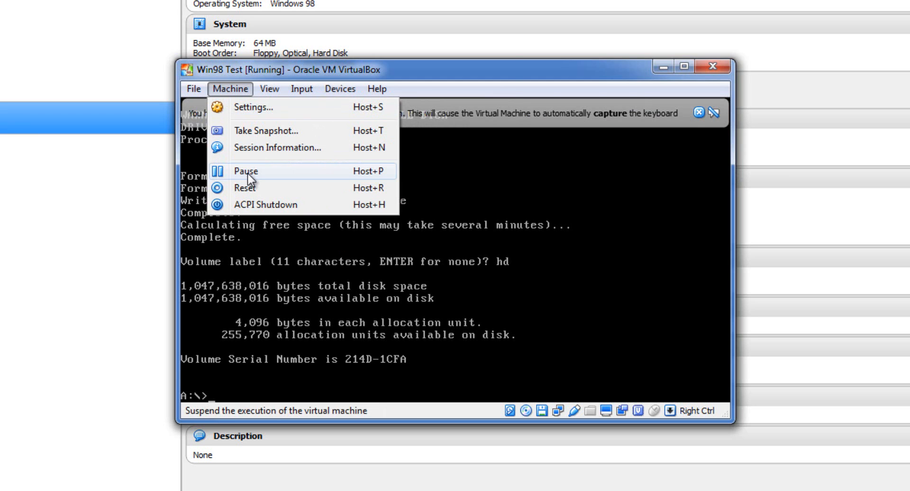
left_click(251, 187)
left_click(423, 300)
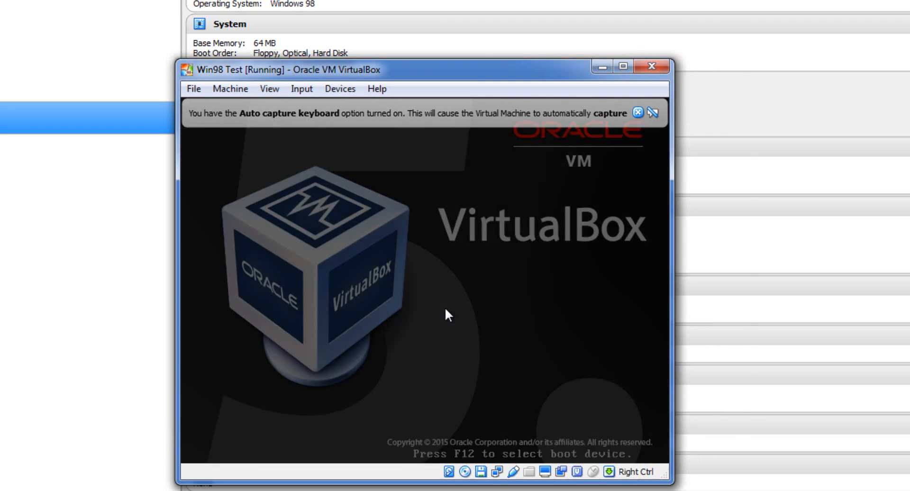
- Boot the startup floppy with CD-ROM support
key("Up")
key("Up")
key("Up")
key("Up")
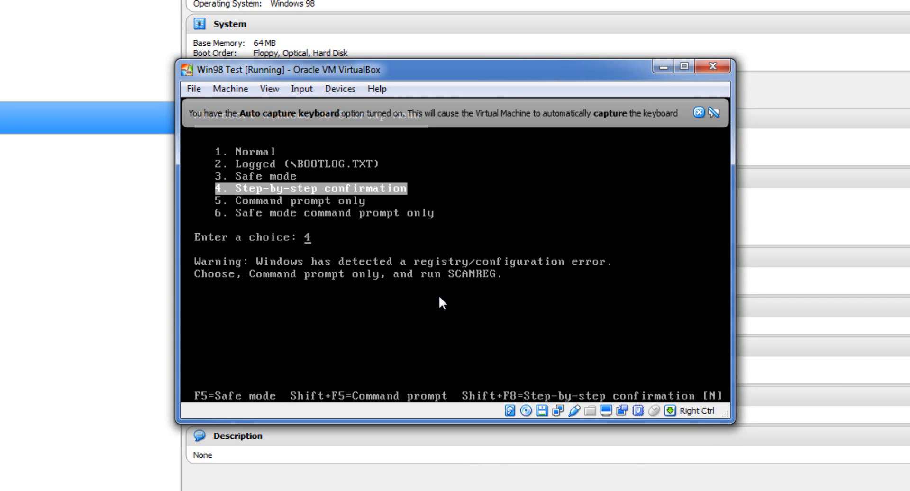
key("Return")
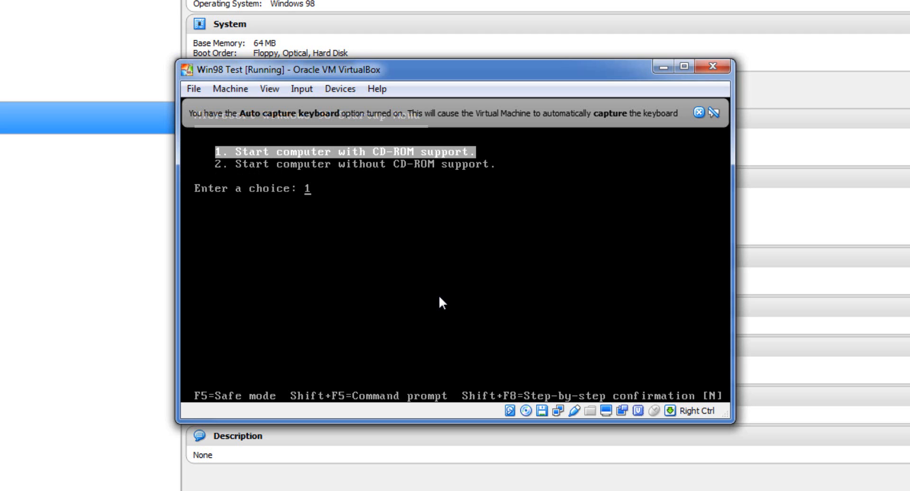
key("Return")
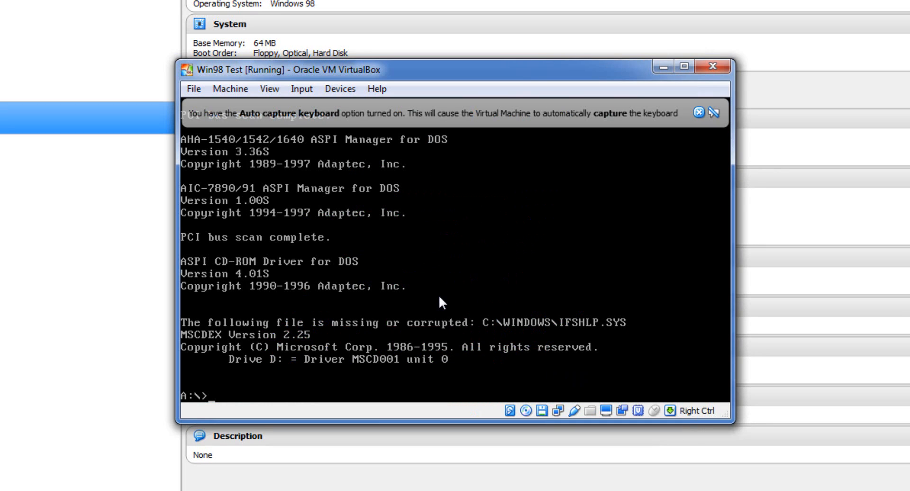
- Switch to drive D:, run setup, and continue into the ScanDisk check
type("D:\\")
key("Return")
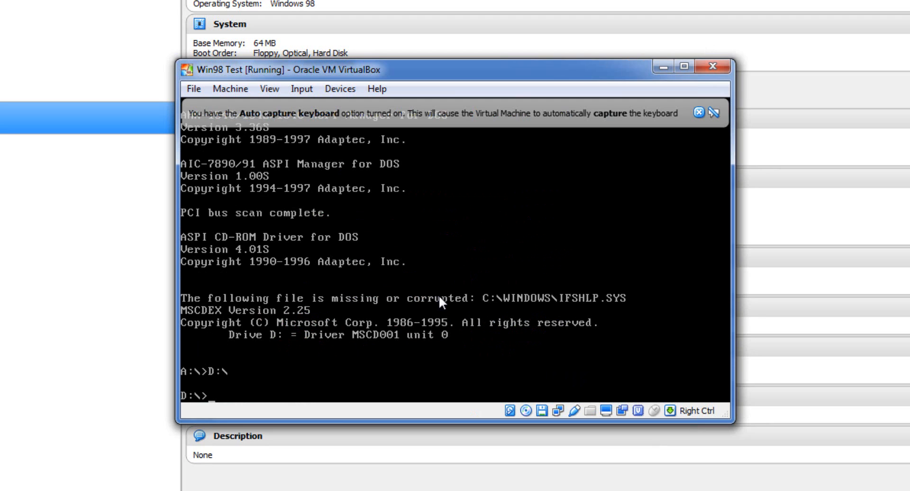
type("setup")
key("Return")
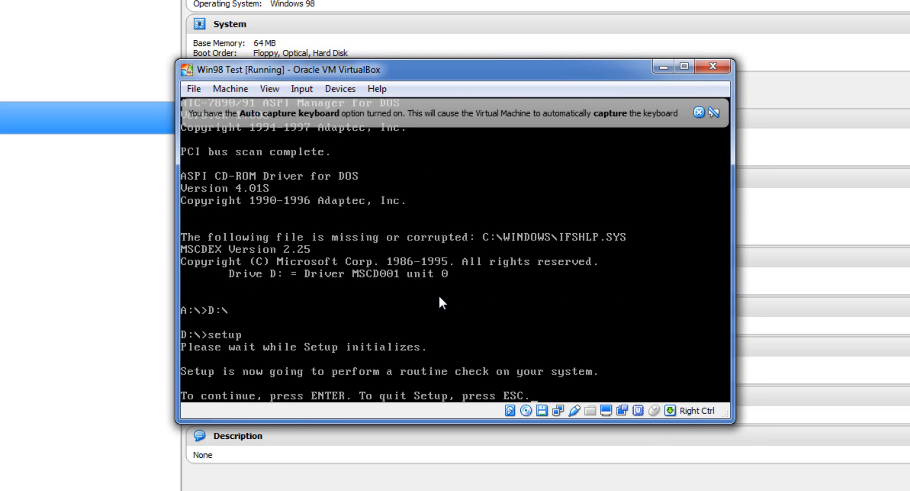
key("Return")
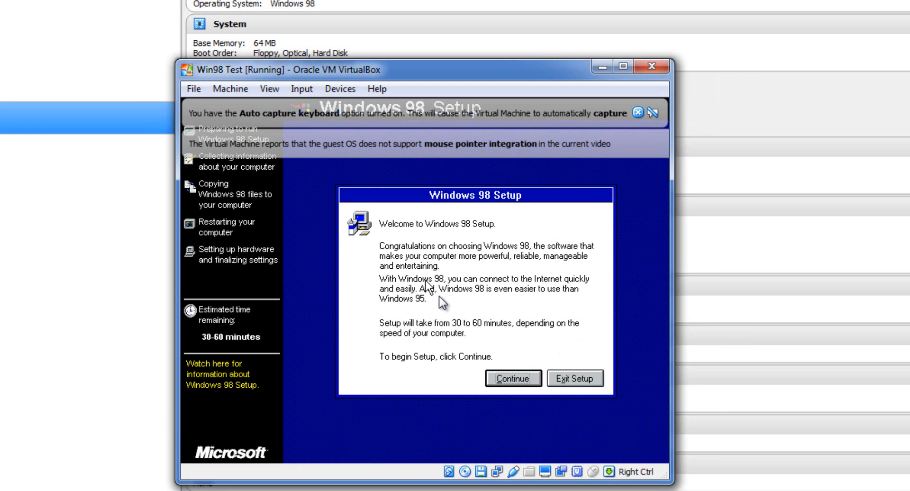
- Capture the mouse in the VM, start Windows 98 Setup, and accept the licence agreement
left_click(512, 376)
left_click(511, 374)
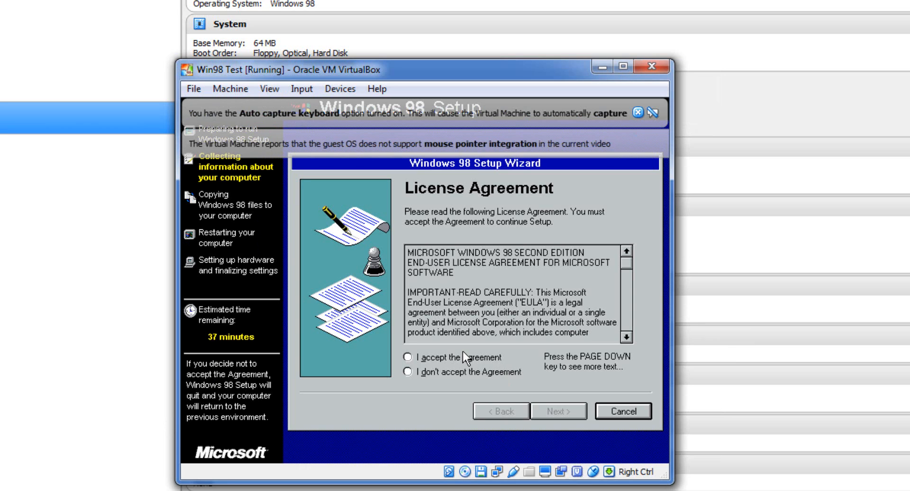
left_click(464, 356)
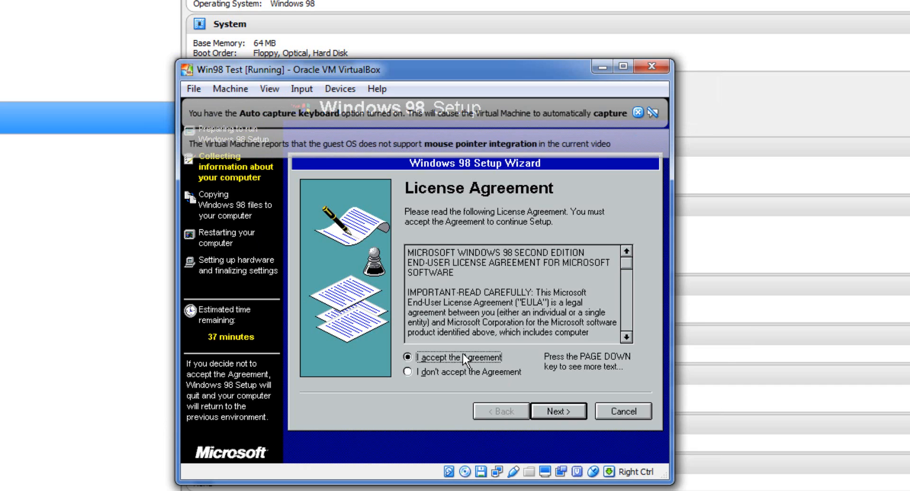
left_click(558, 411)
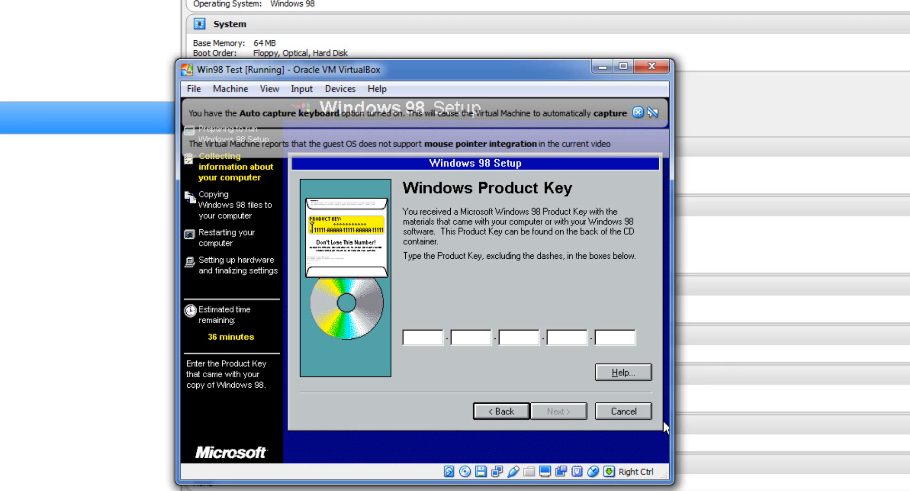
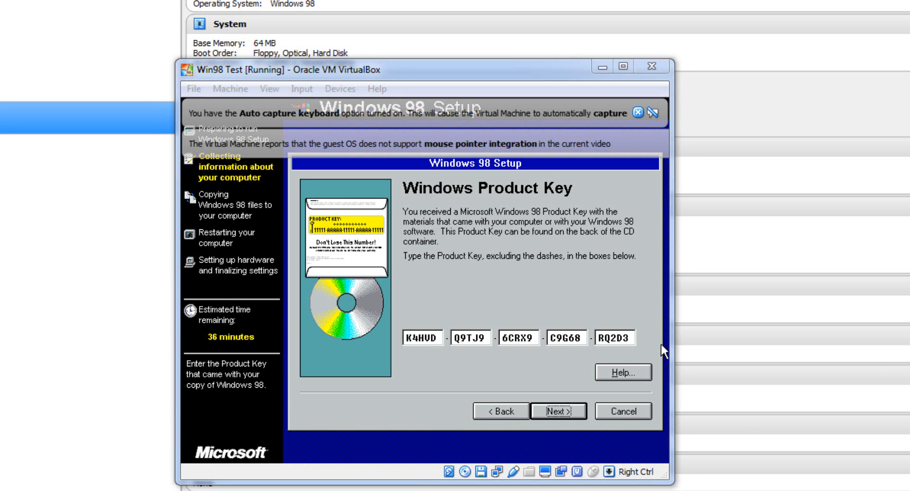
- Enter the Windows 98 product key, keep C:\WINDOWS as the install folder, and choose Typical setup
left_click(573, 411)
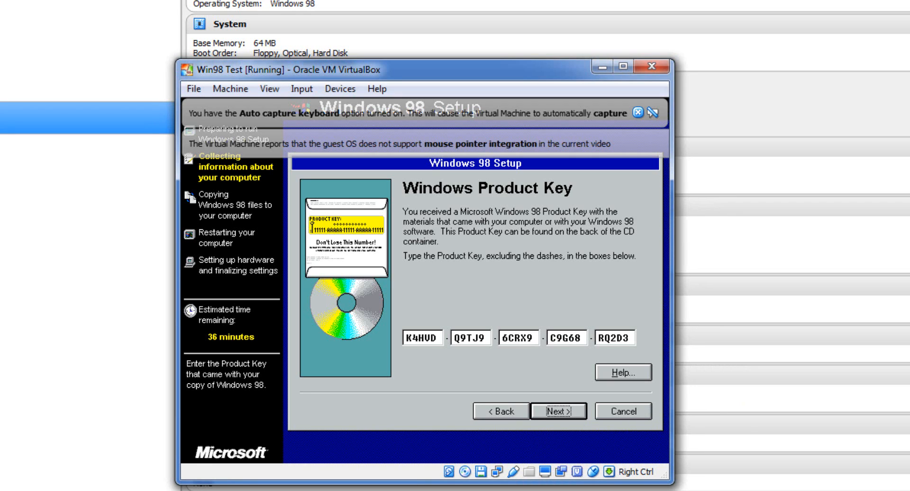
left_click(559, 411)
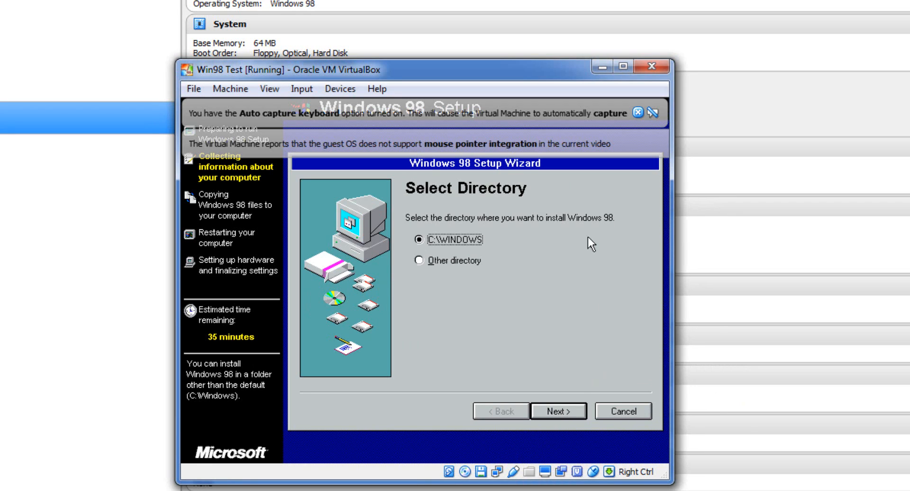
left_click(572, 412)
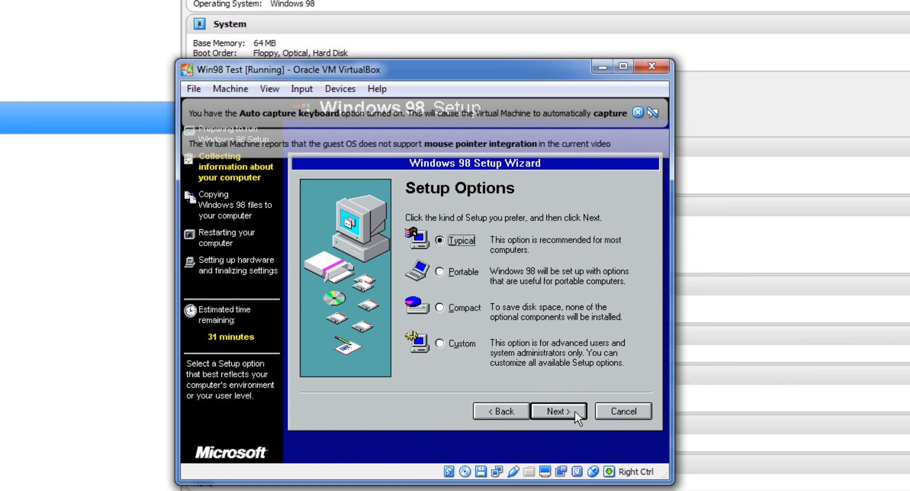
left_click(558, 412)
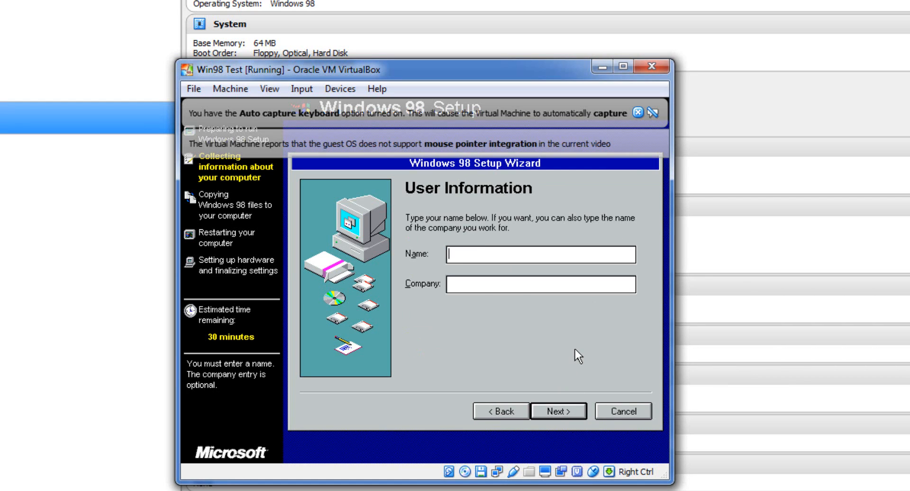
- Enter 'Test' as both the user Name and the Company
type("Test")
key("Tab")
type("Test")
left_click(568, 410)
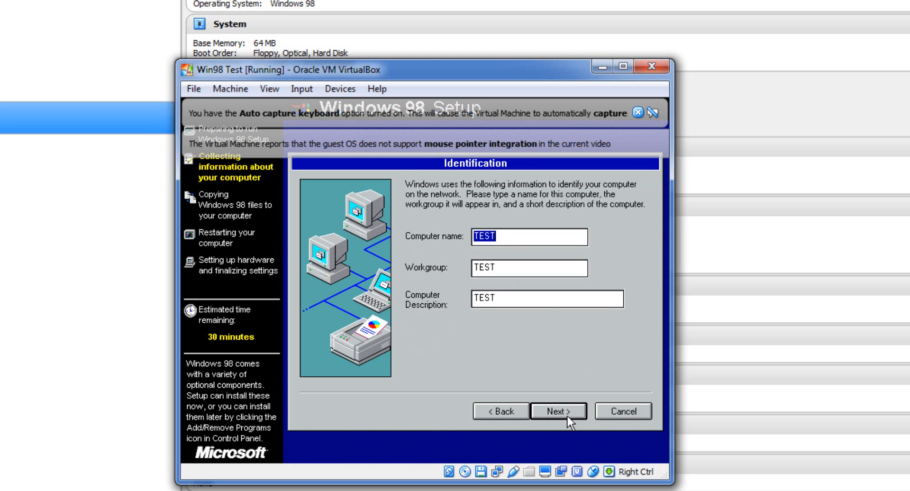
- Resolve the duplicate-name warning by appending 1 to the Workgroup name
left_click(567, 416)
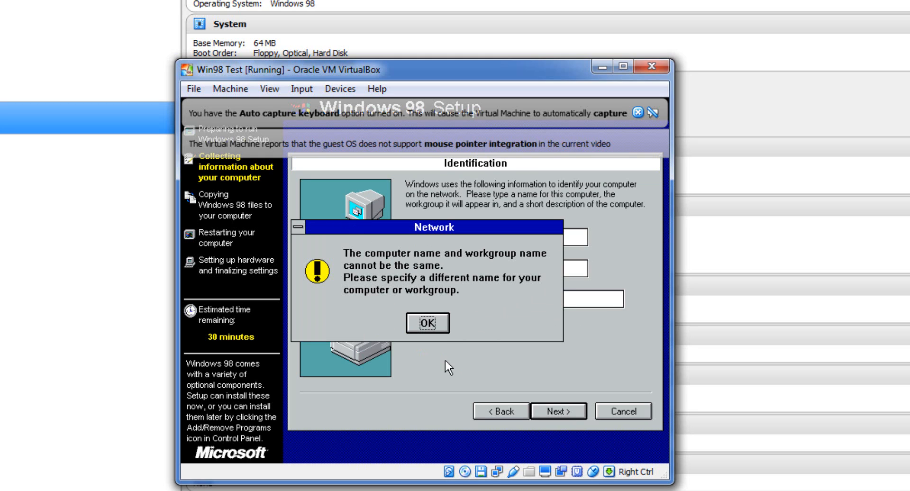
left_click(430, 320)
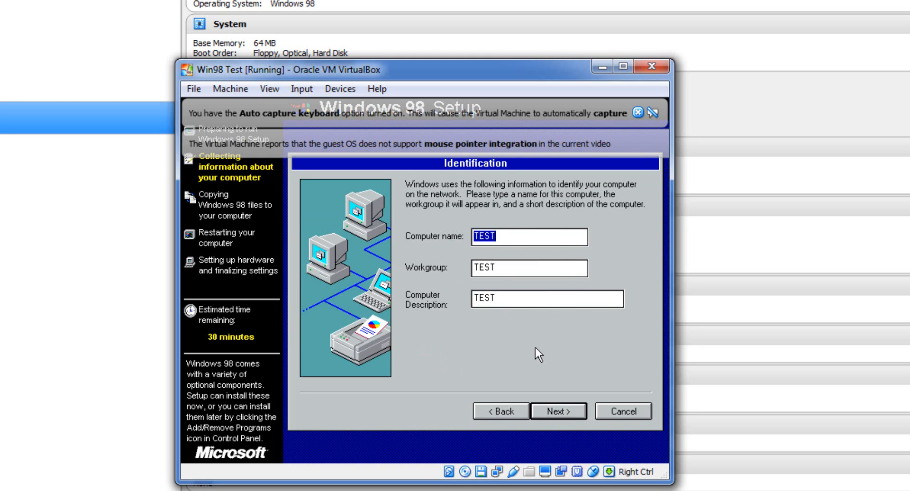
left_click(528, 260)
type("1")
left_click(558, 412)
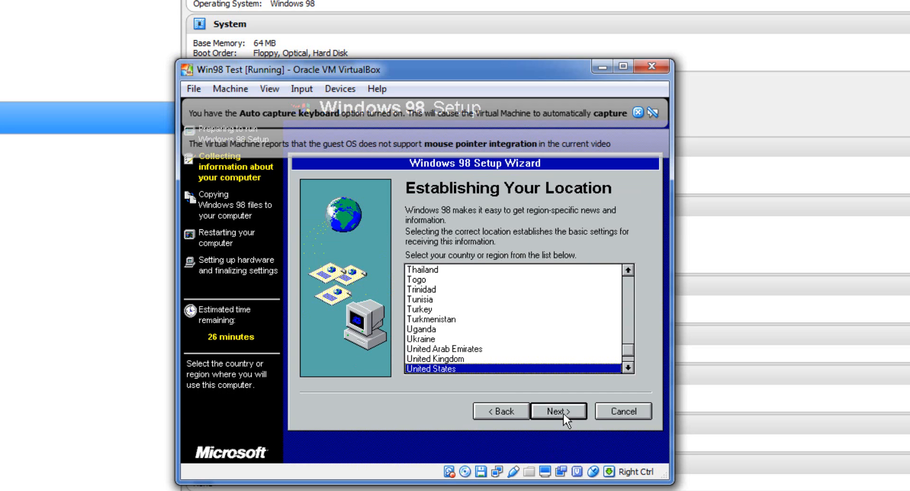
- Keep United States as the location and create the startup disk
left_click(564, 414)
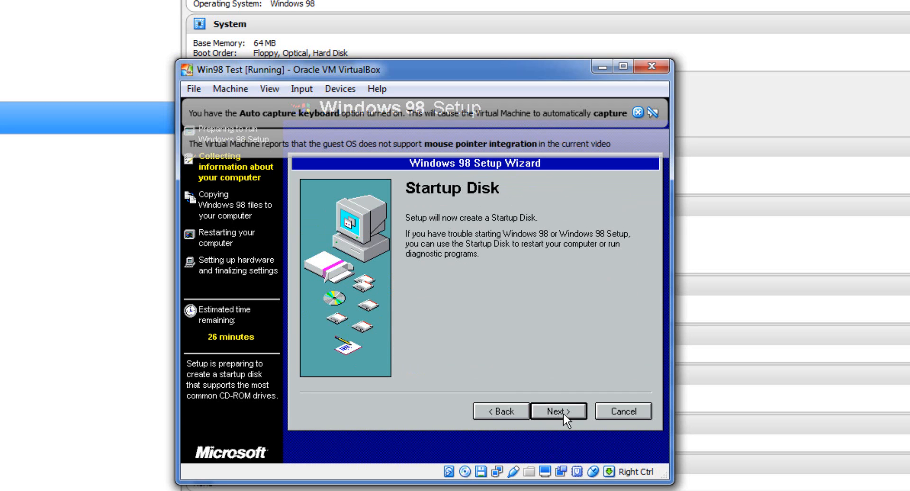
left_click(564, 412)
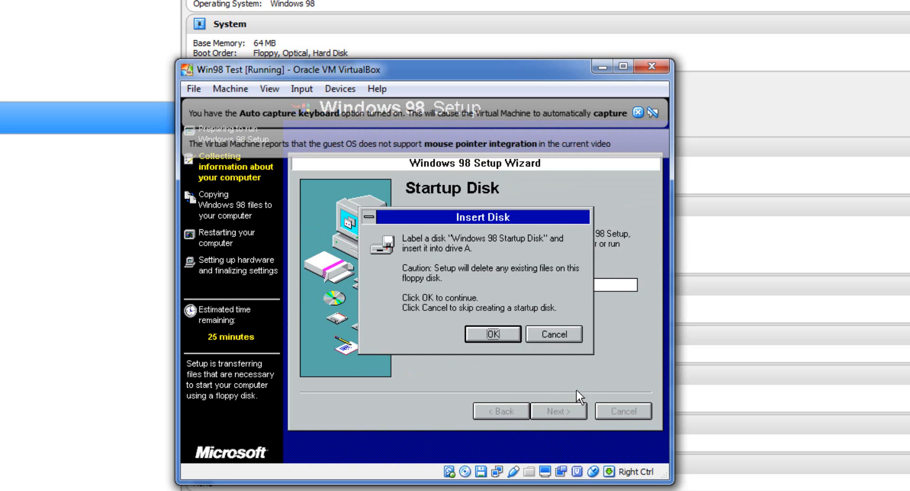
left_click(564, 334)
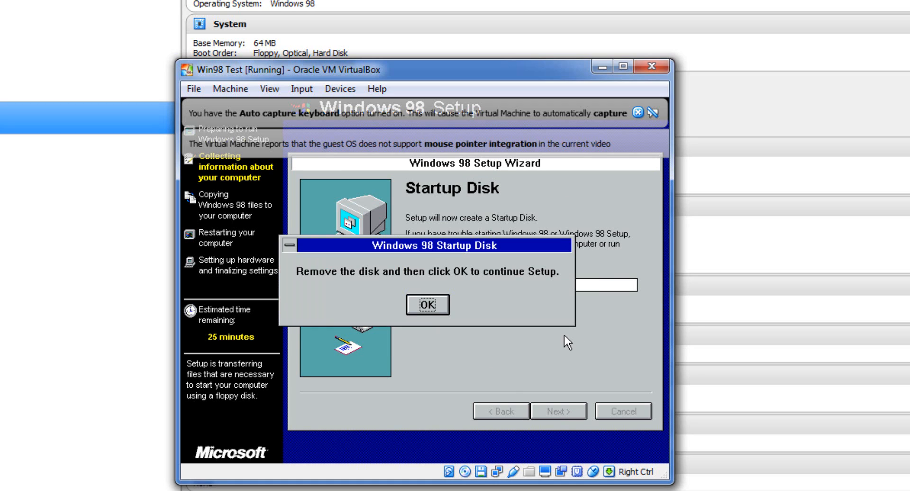
left_click(428, 306)
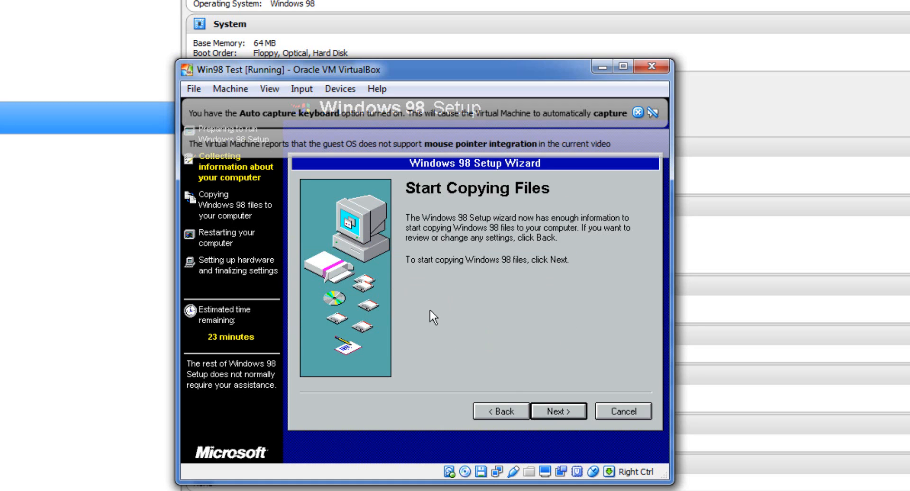
- Start copying the Windows 98 files to the virtual disk
left_click(567, 409)
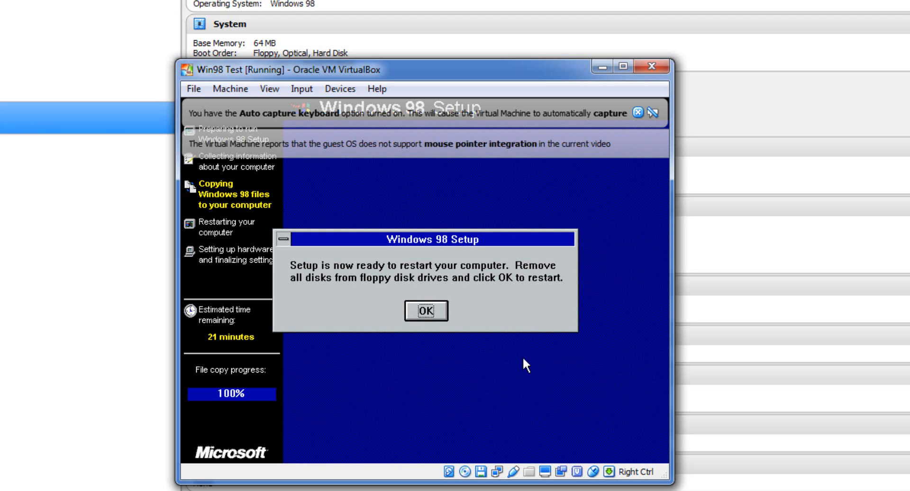
- Restart the guest now and boot from the startup menu with CD-ROM support
left_click(435, 309)
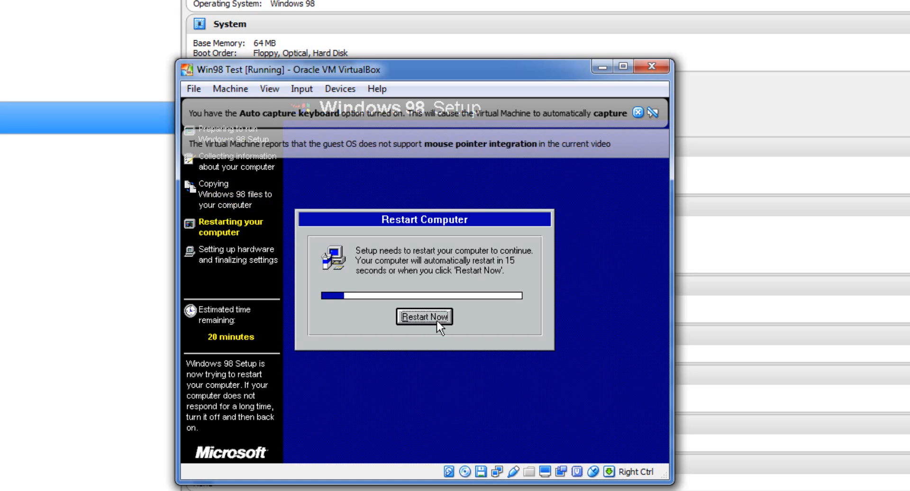
left_click(438, 320)
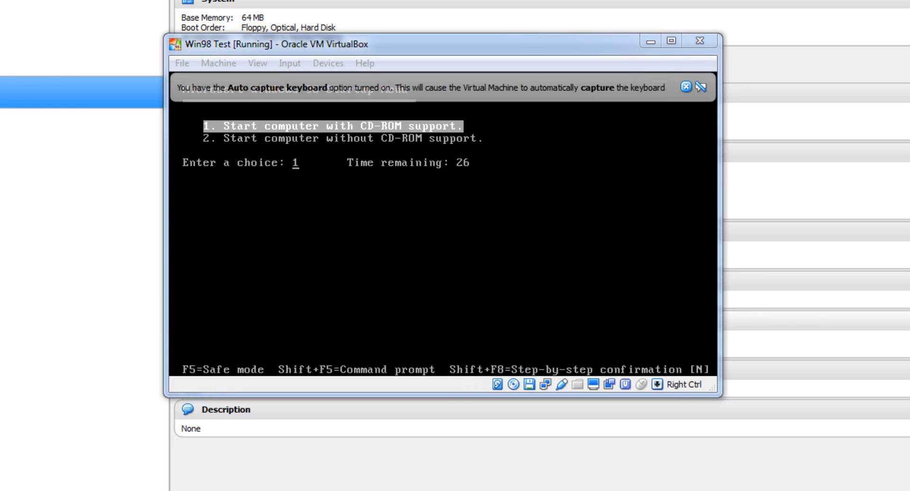
left_click(433, 212)
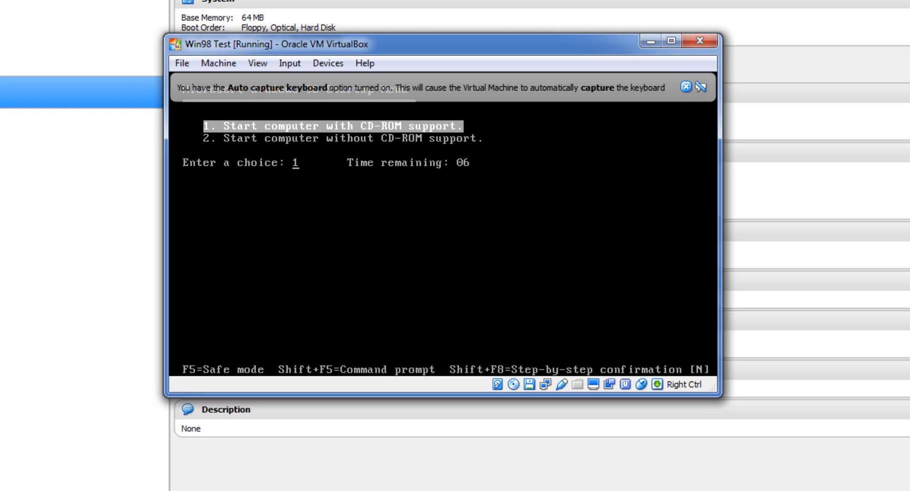
key("Return")
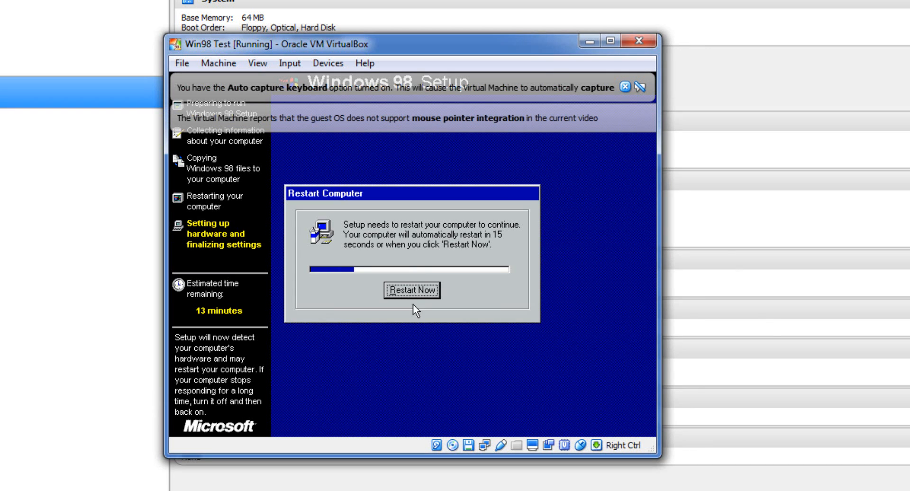
- Restart the guest, boot with CD-ROM support, and enlarge the VM window
left_click(414, 292)
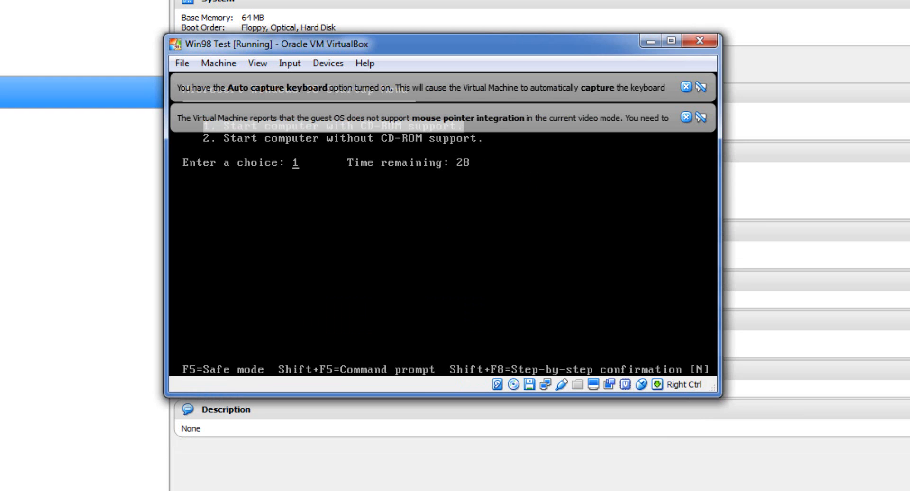
key("Return")
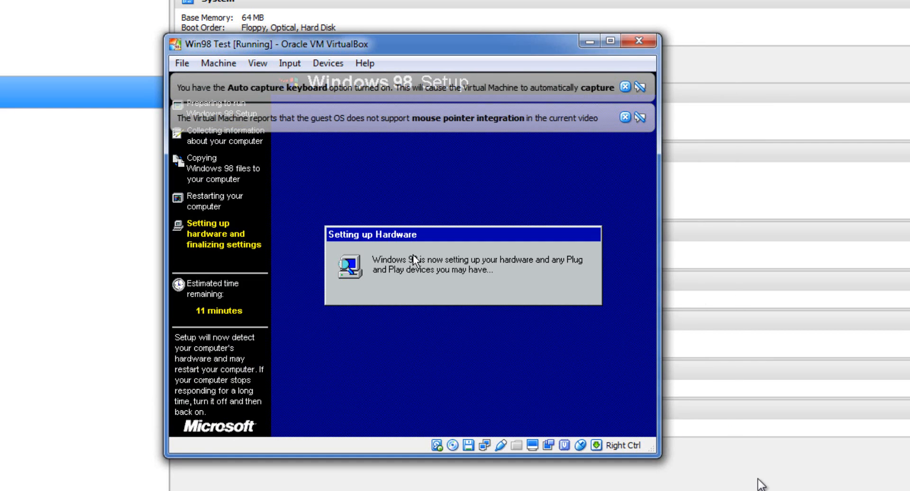
left_click_drag(655, 453, 724, 490)
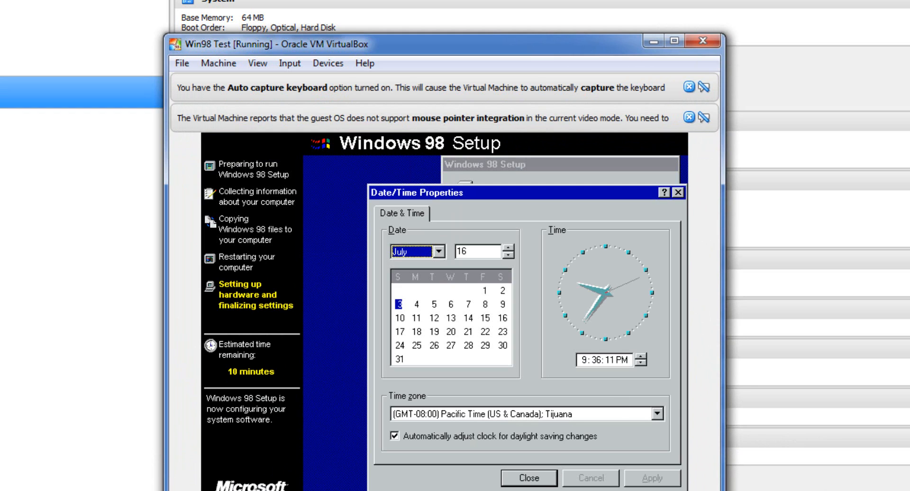
- Close Date/Time Properties, keeping the current date, time and Pacific Time zone
left_click(543, 484)
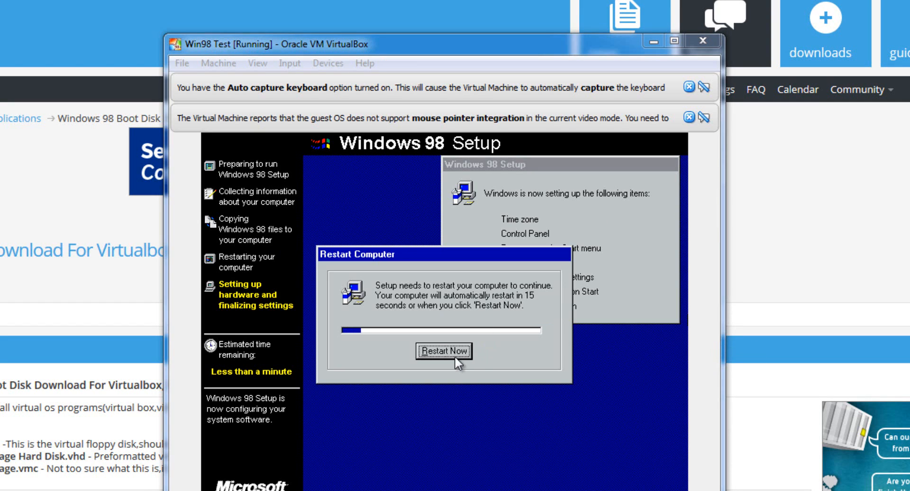
- Restart the guest with CD-ROM support, enlarge the VM window, and dismiss the mouse integration notice
left_click(454, 352)
left_click(443, 351)
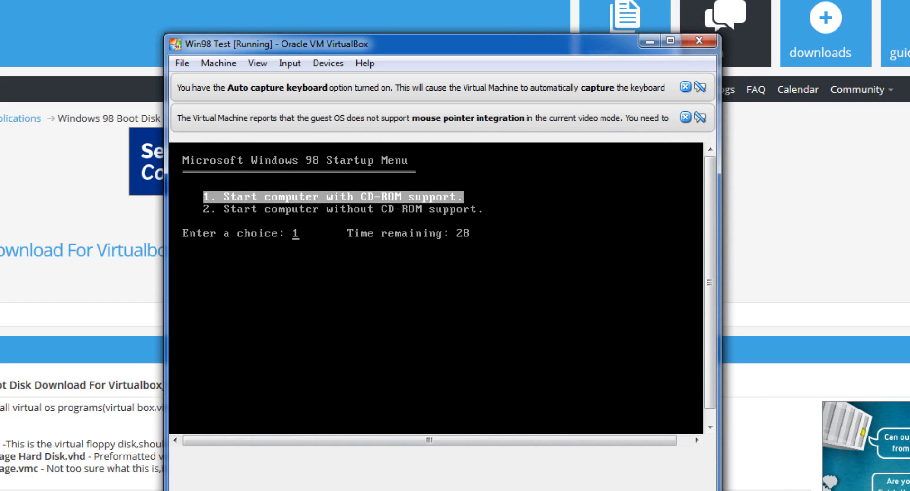
key("Return")
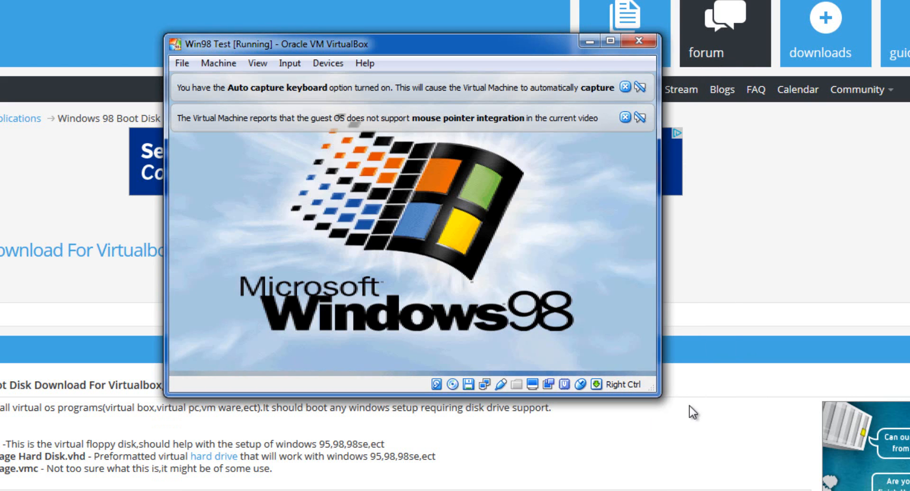
left_click_drag(659, 394, 677, 479)
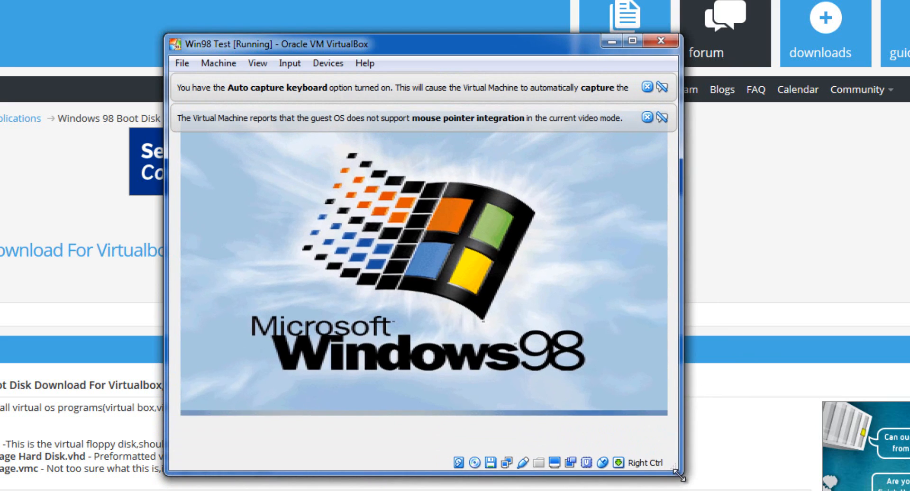
left_click(647, 118)
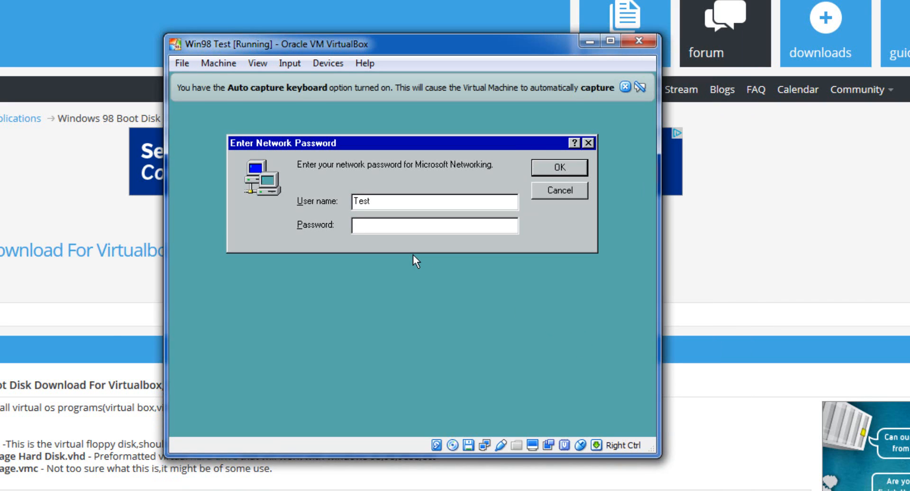
- Dismiss the Enter Network Password prompt so Windows 98 loads to the desktop
left_click(548, 165)
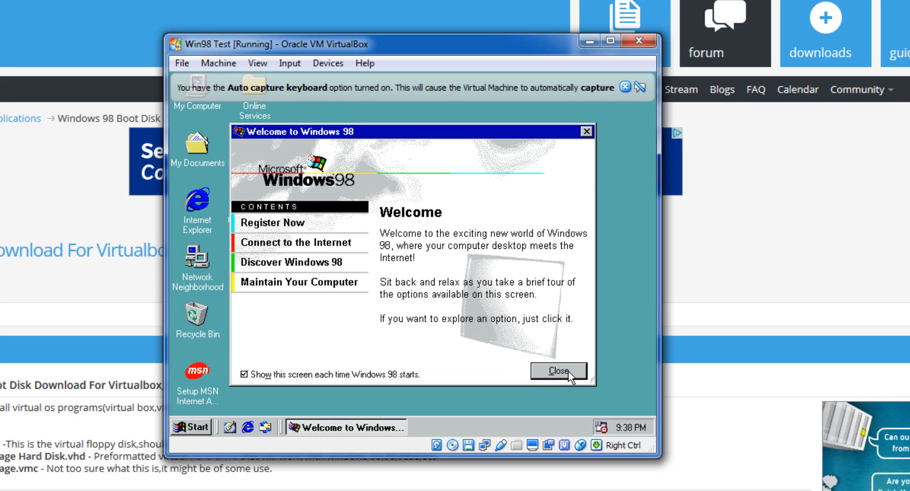
- Close the Welcome window and browse the Start menu's Programs, Find, Settings and Documents submenus
left_click(568, 372)
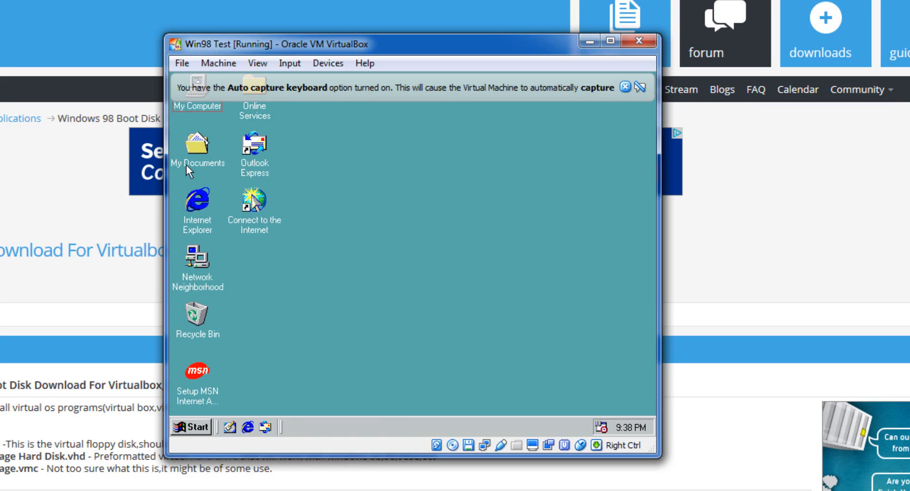
left_click(191, 425)
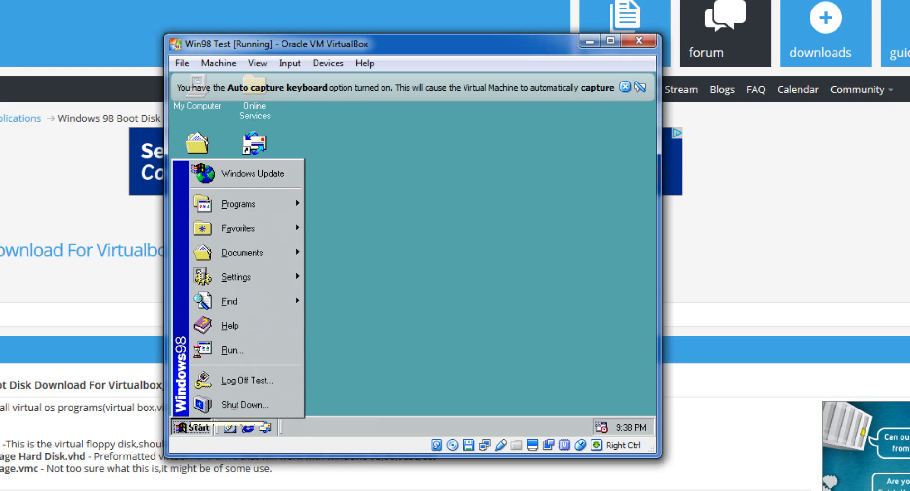
mouse_move(281, 196)
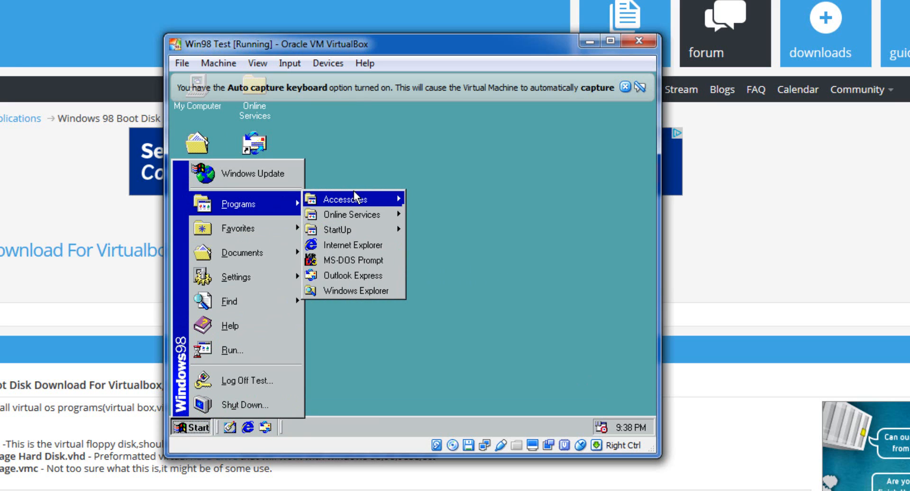
mouse_move(354, 194)
mouse_move(355, 218)
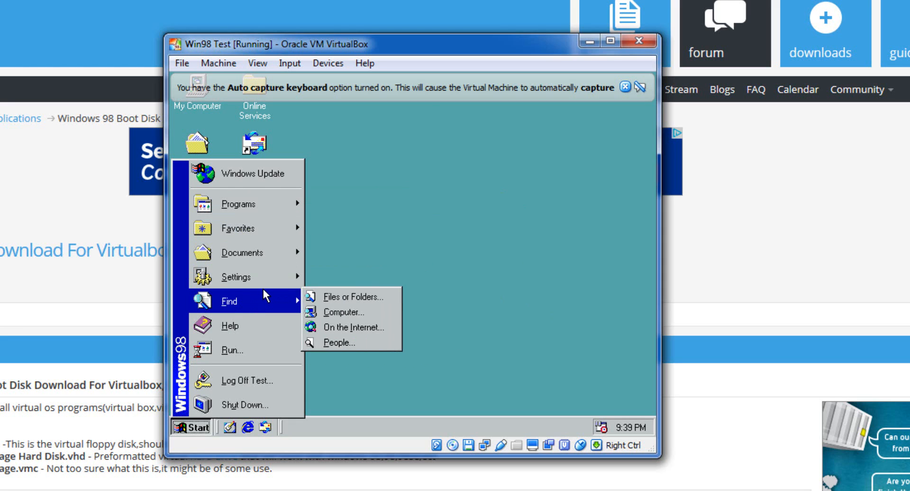
mouse_move(263, 280)
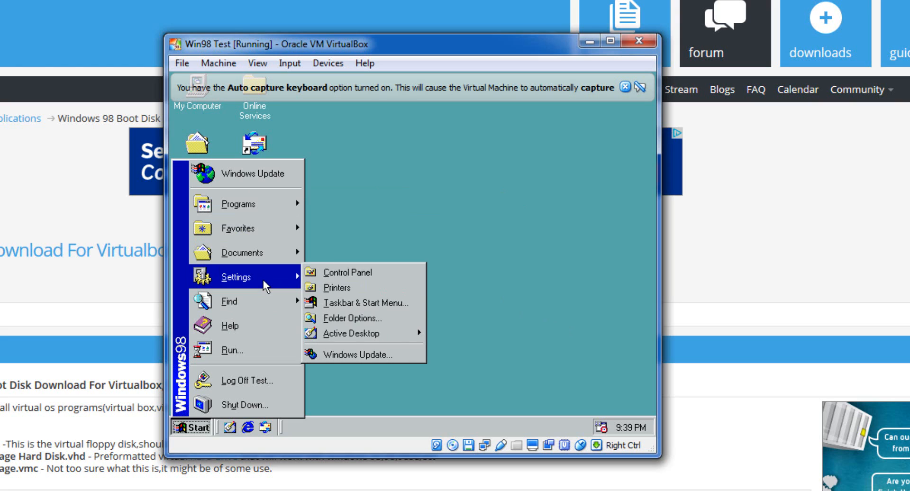
left_click(561, 166)
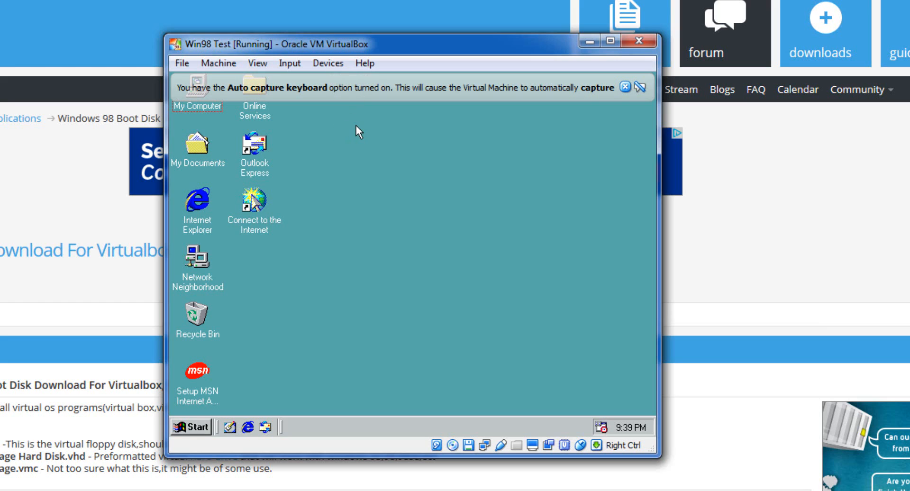
- Reopen the Start menu to shut down the guest
left_click(191, 428)
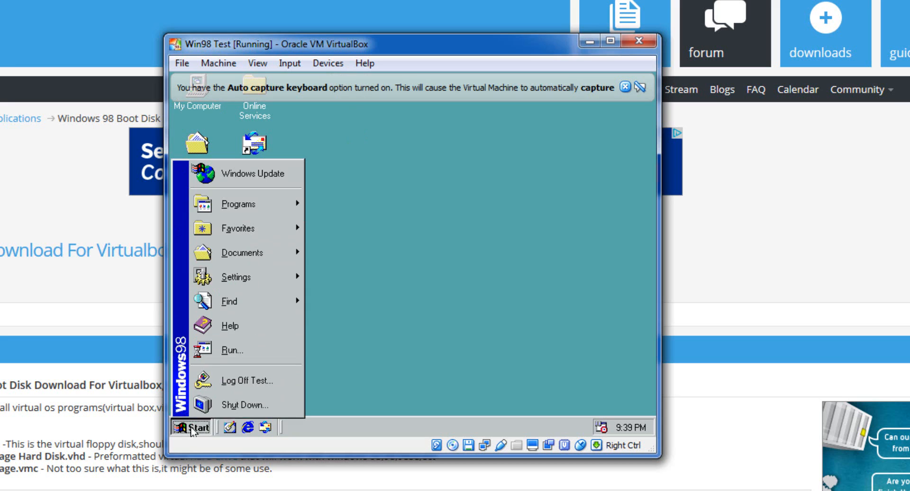
left_click(311, 192)
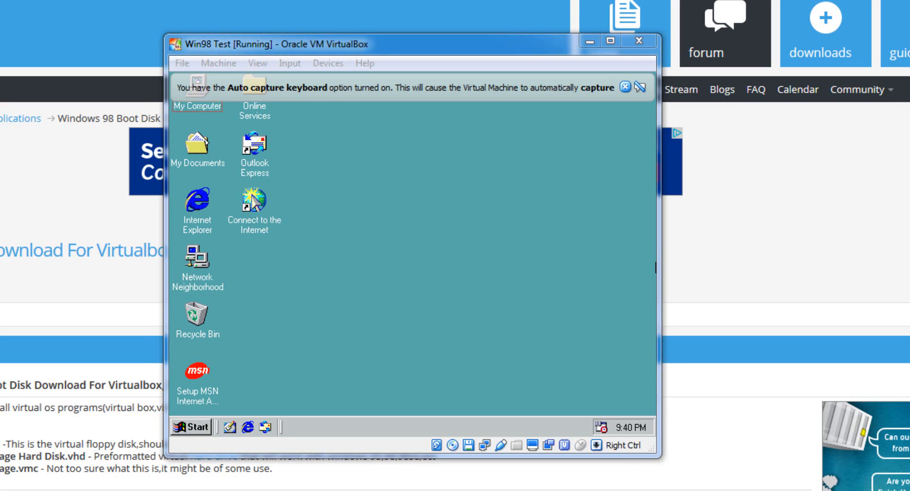
left_click(351, 237)
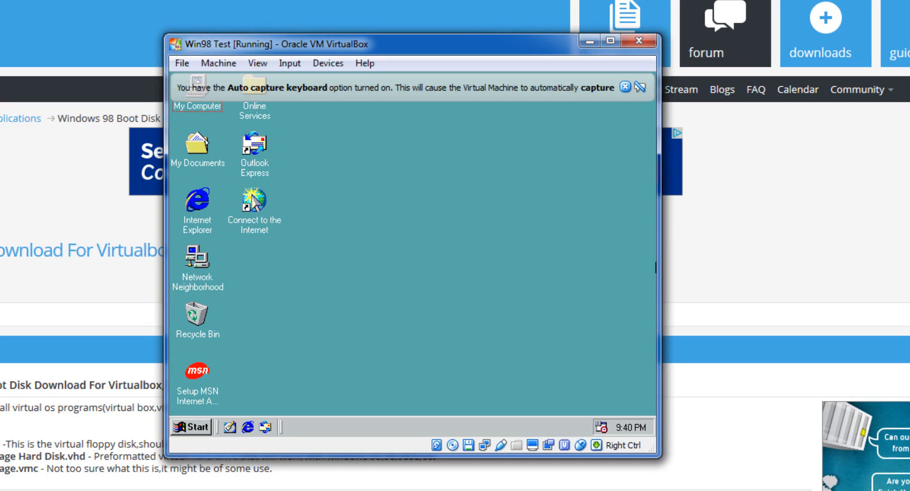
left_click(192, 428)
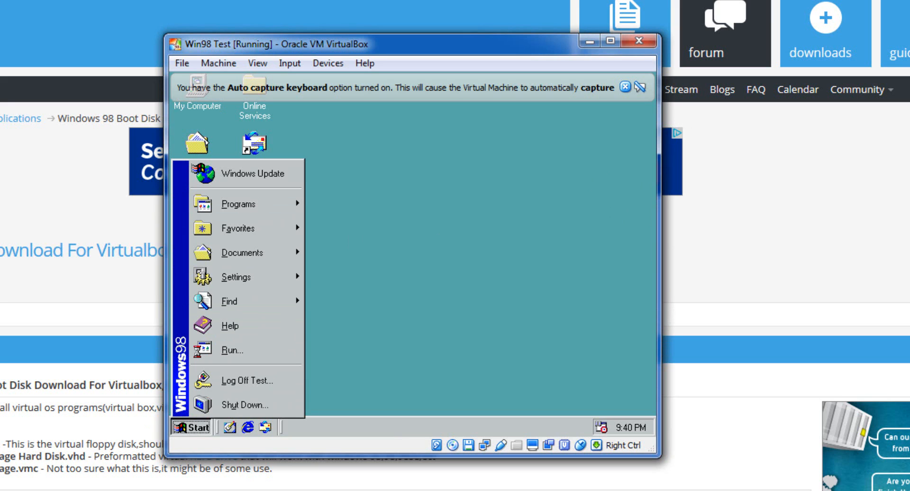
- Shut Windows 98 down and start Win98 Test again with a normal start
left_click(246, 400)
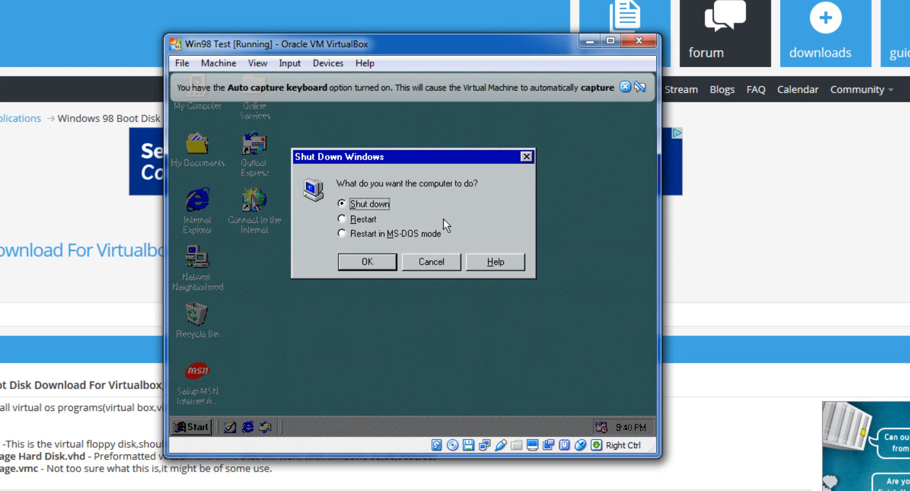
left_click(370, 268)
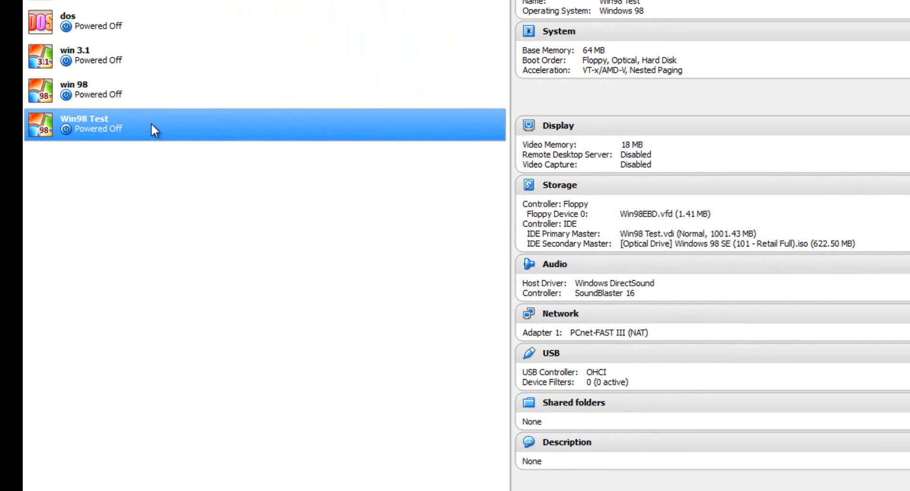
right_click(152, 125)
mouse_move(183, 209)
left_click(386, 213)
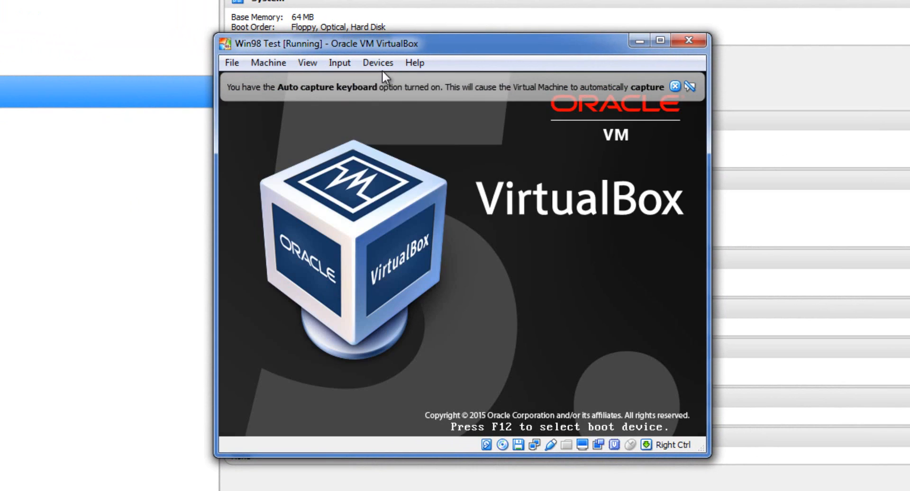
- Eject the Win98EBD.vfd boot floppy and take the Windows 98 SE disc out of the drive
left_click(622, 91)
mouse_move(723, 133)
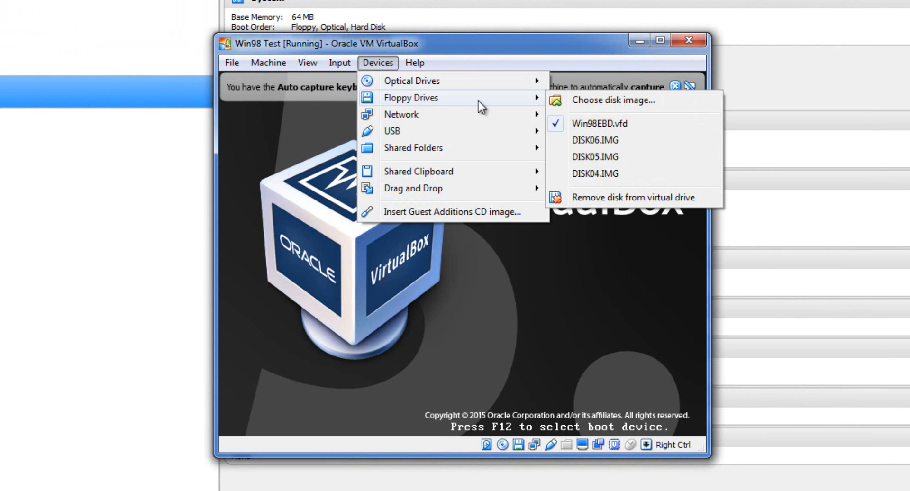
left_click(608, 123)
left_click(385, 65)
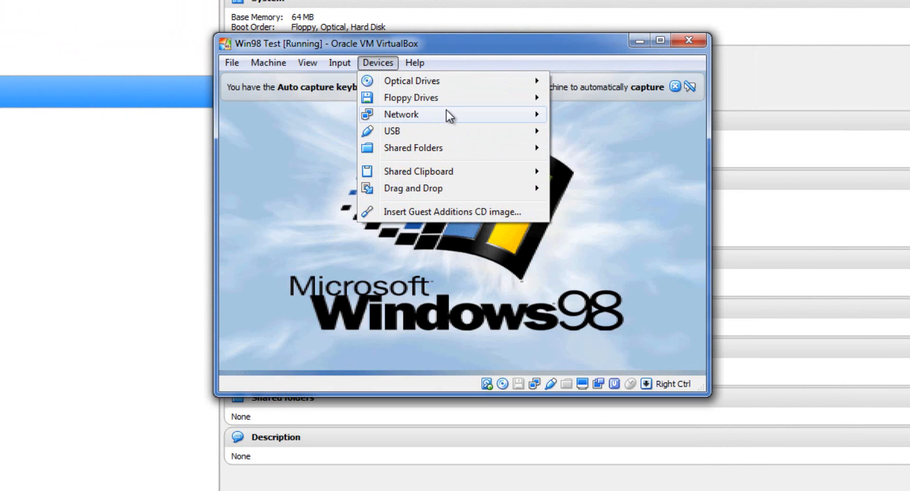
mouse_move(531, 81)
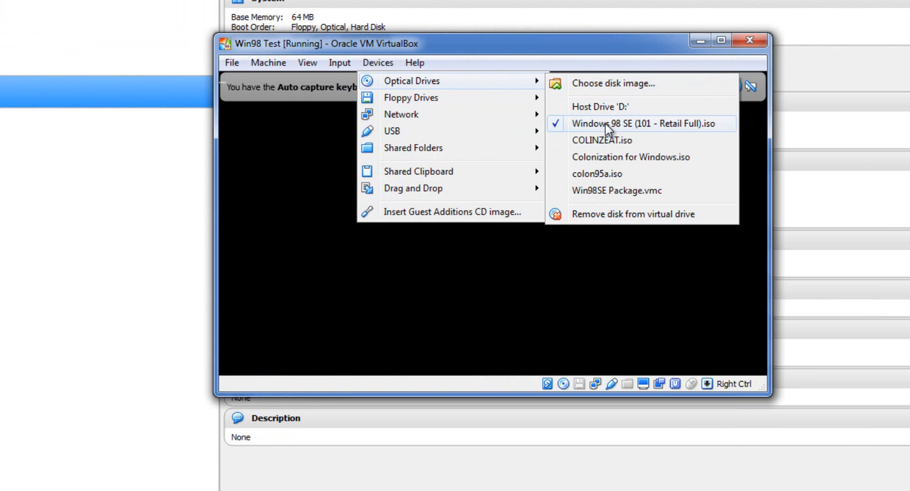
left_click(608, 125)
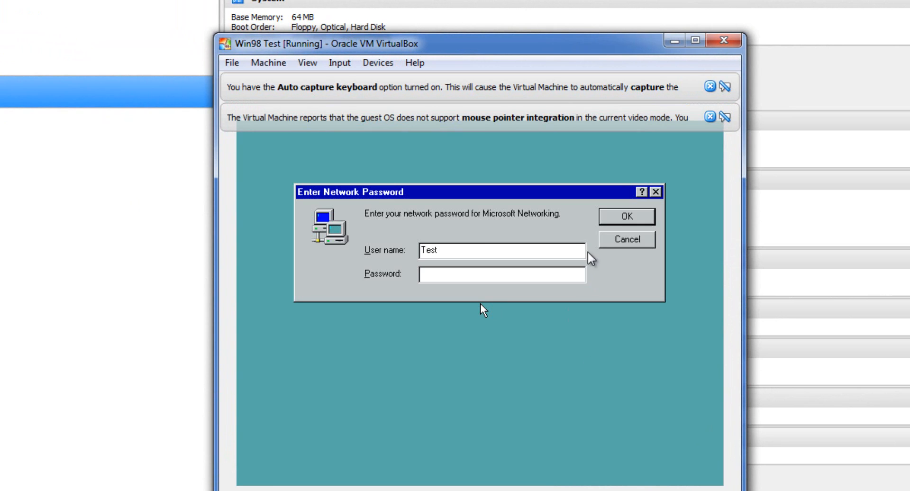
- Dismiss the network password prompt and Welcome window, then open Start > Programs > Accessories
left_click(622, 217)
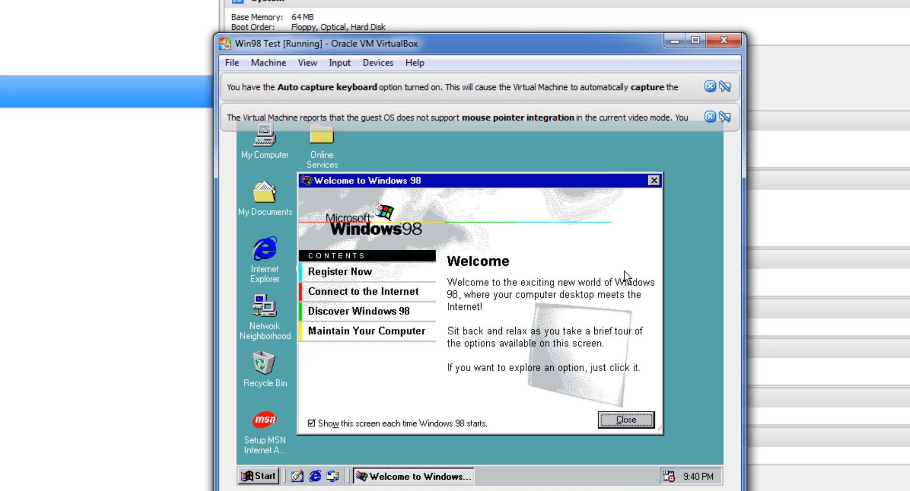
left_click(626, 421)
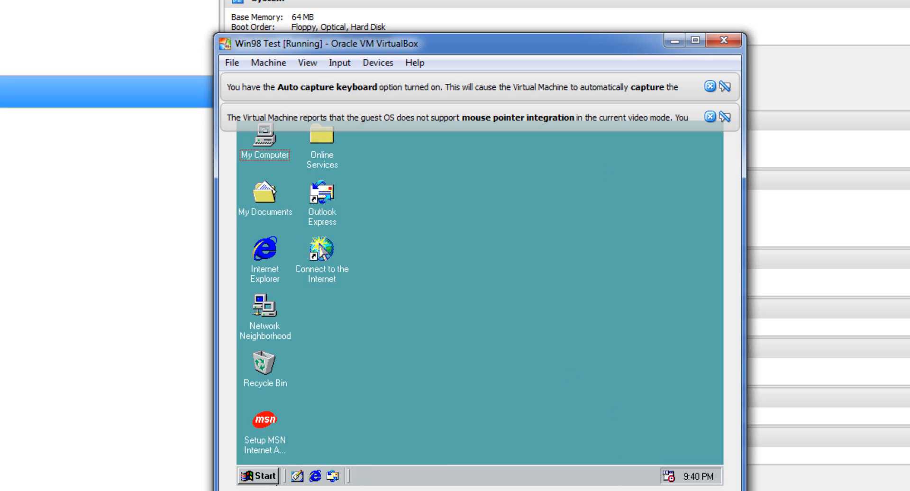
left_click(275, 480)
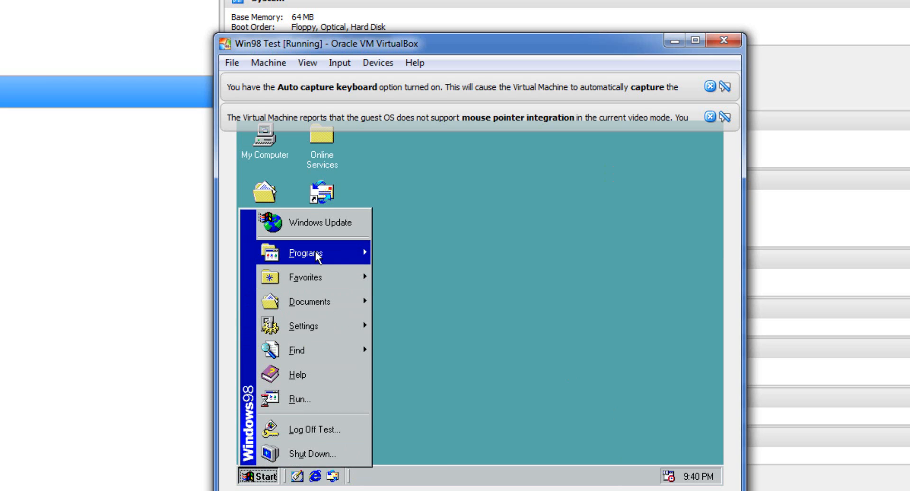
mouse_move(318, 255)
mouse_move(452, 282)
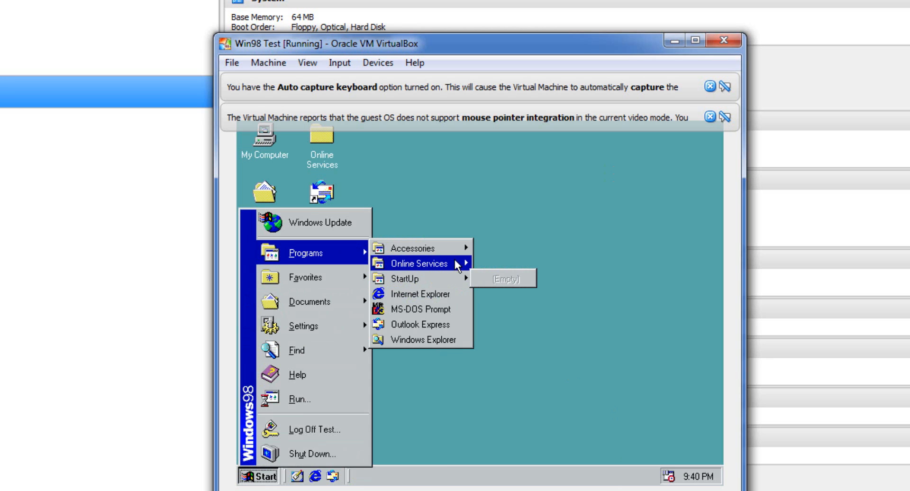
mouse_move(456, 264)
mouse_move(459, 248)
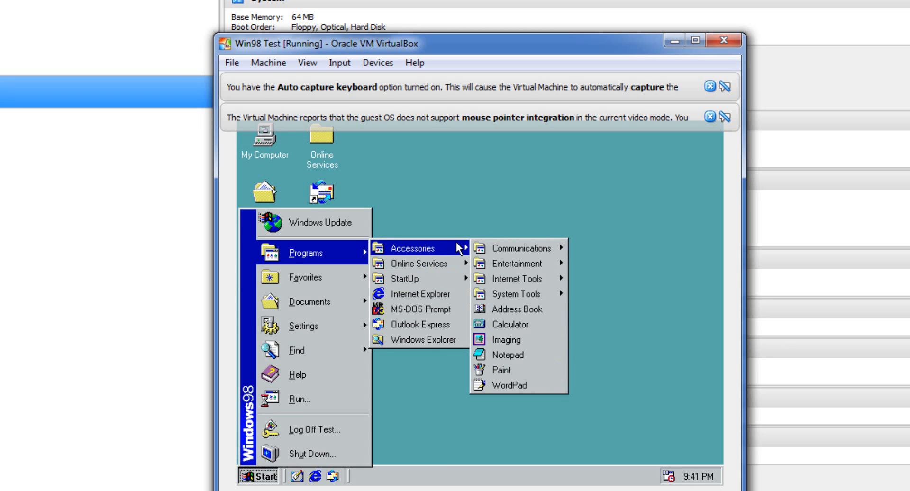